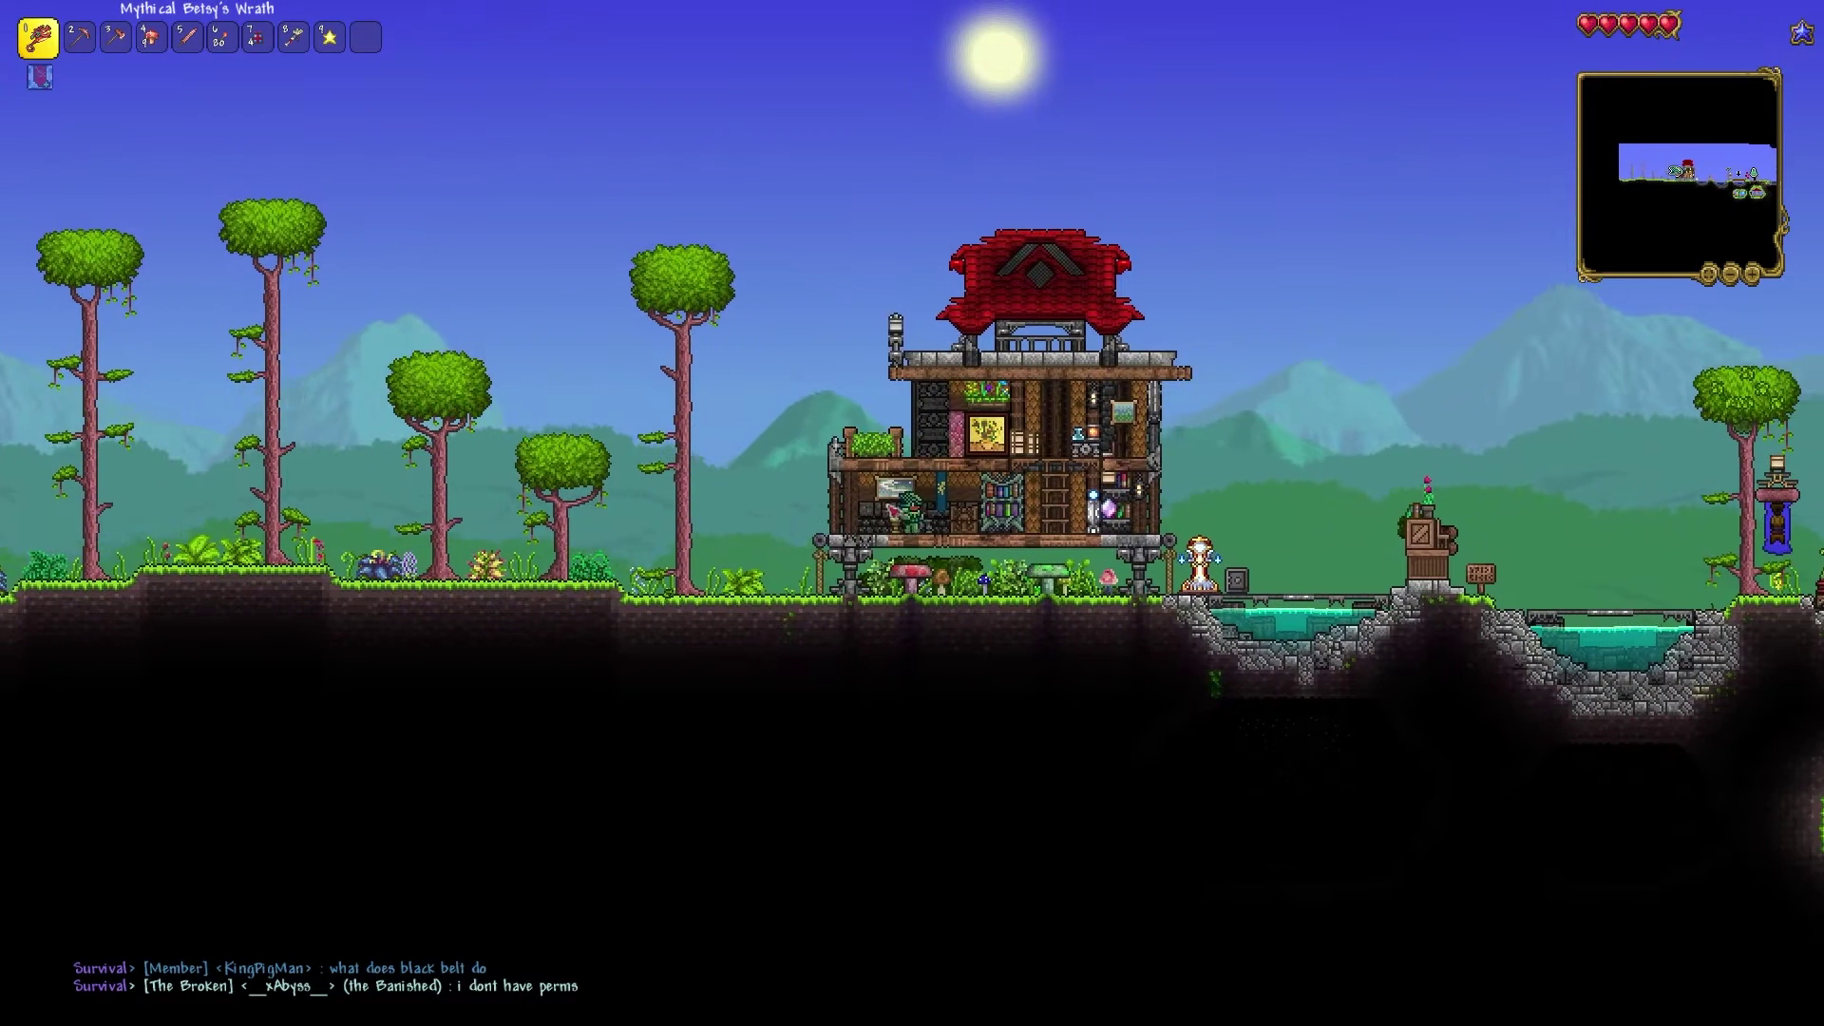
Walk right off the house toward the ZOMBIES sign, switching to hotbar item 6.
key(d)
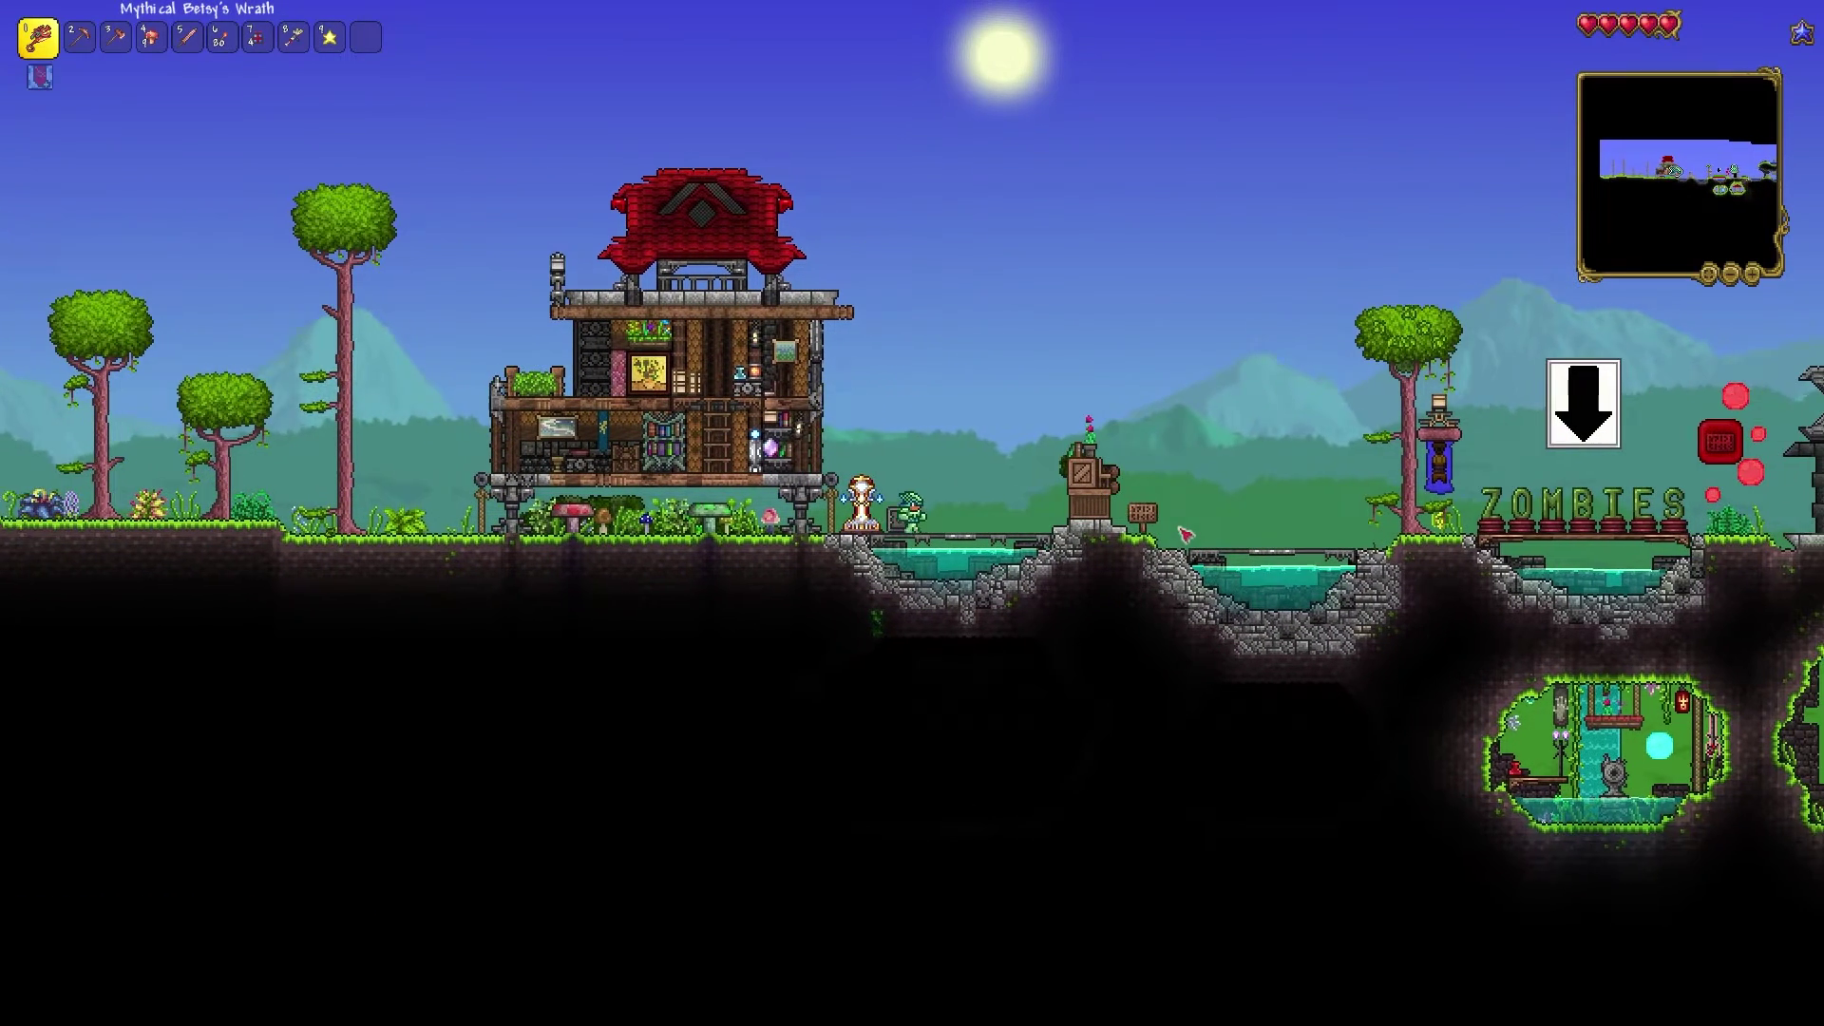
key(d)
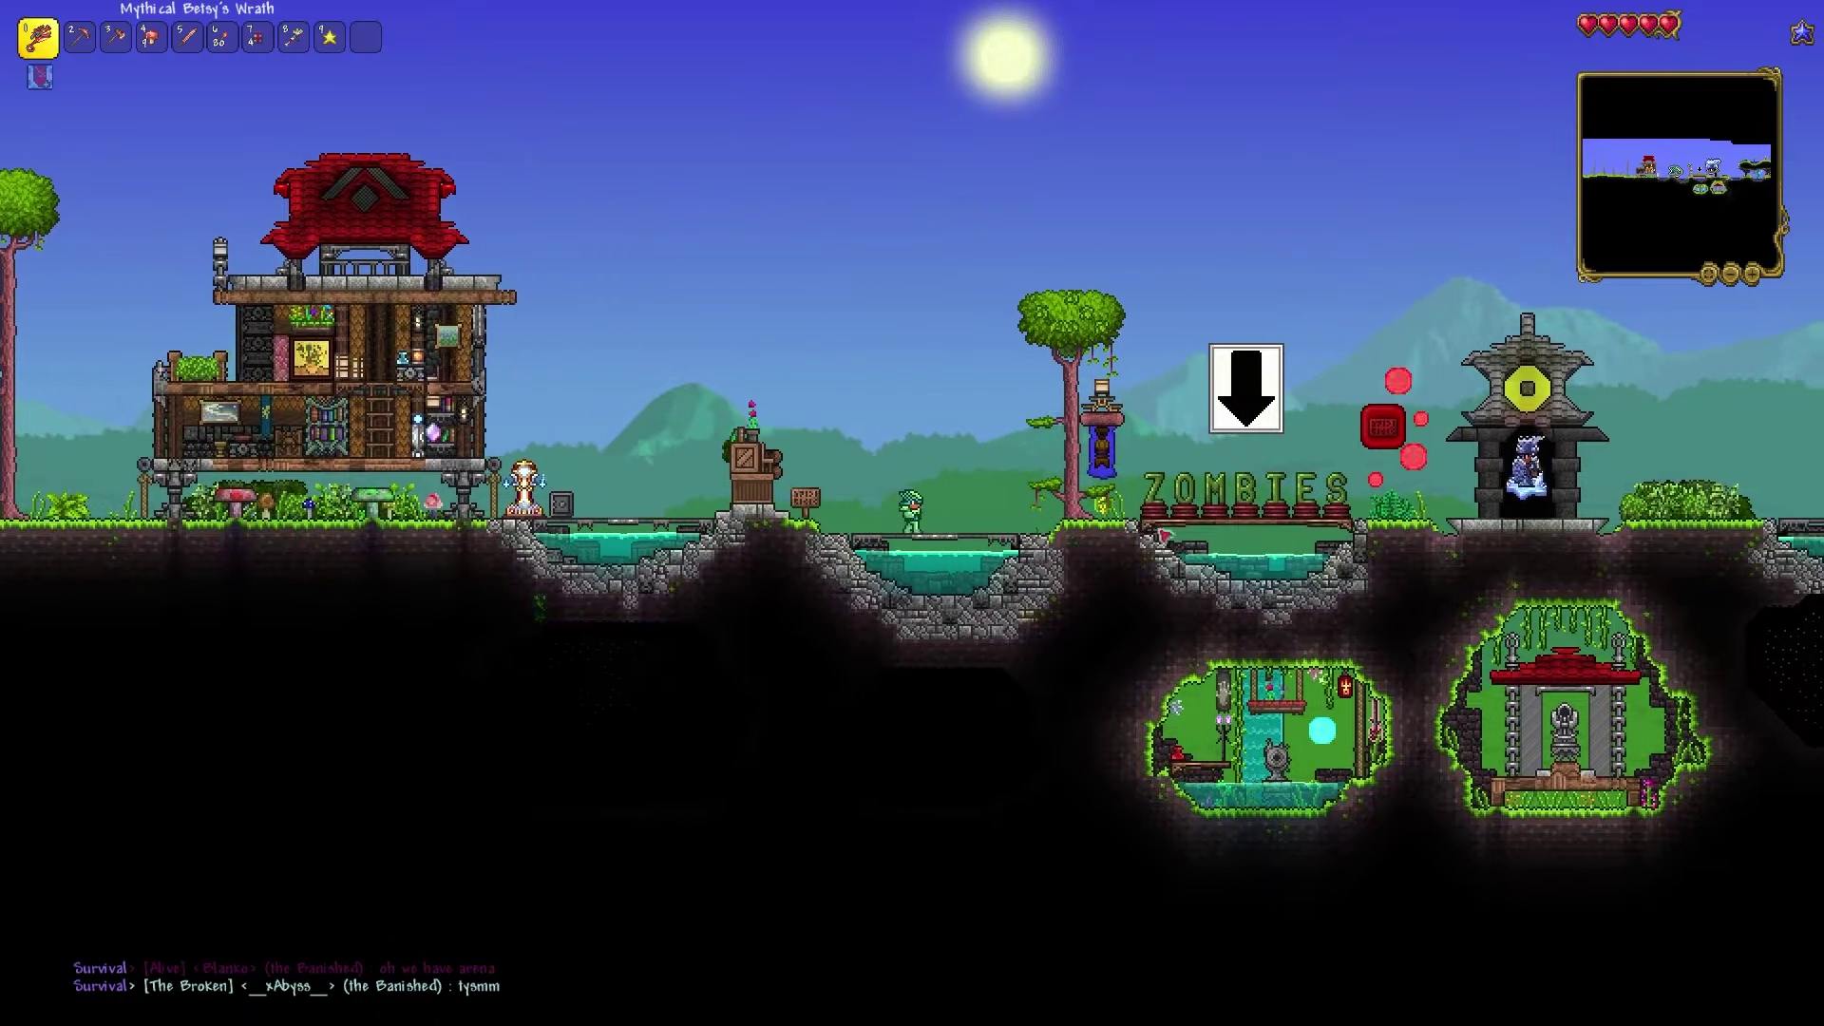
key(d)
key(6)
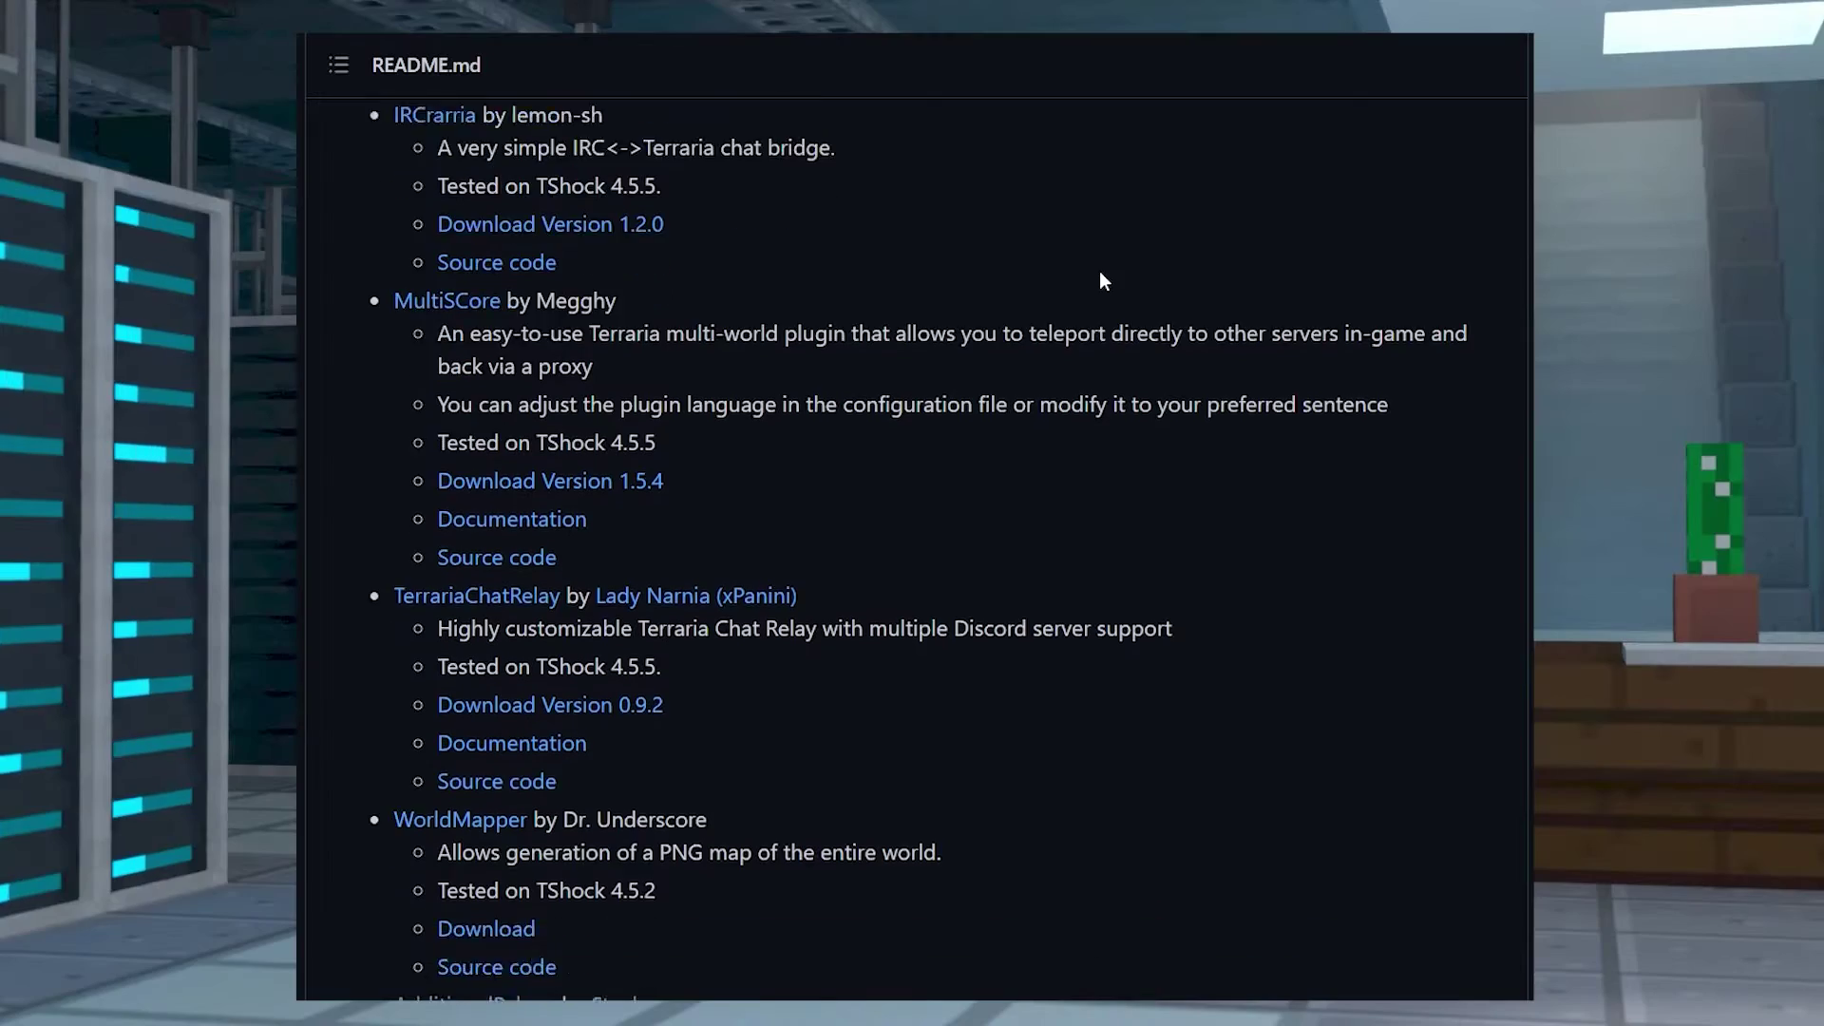
scroll(1098, 281, down, 2)
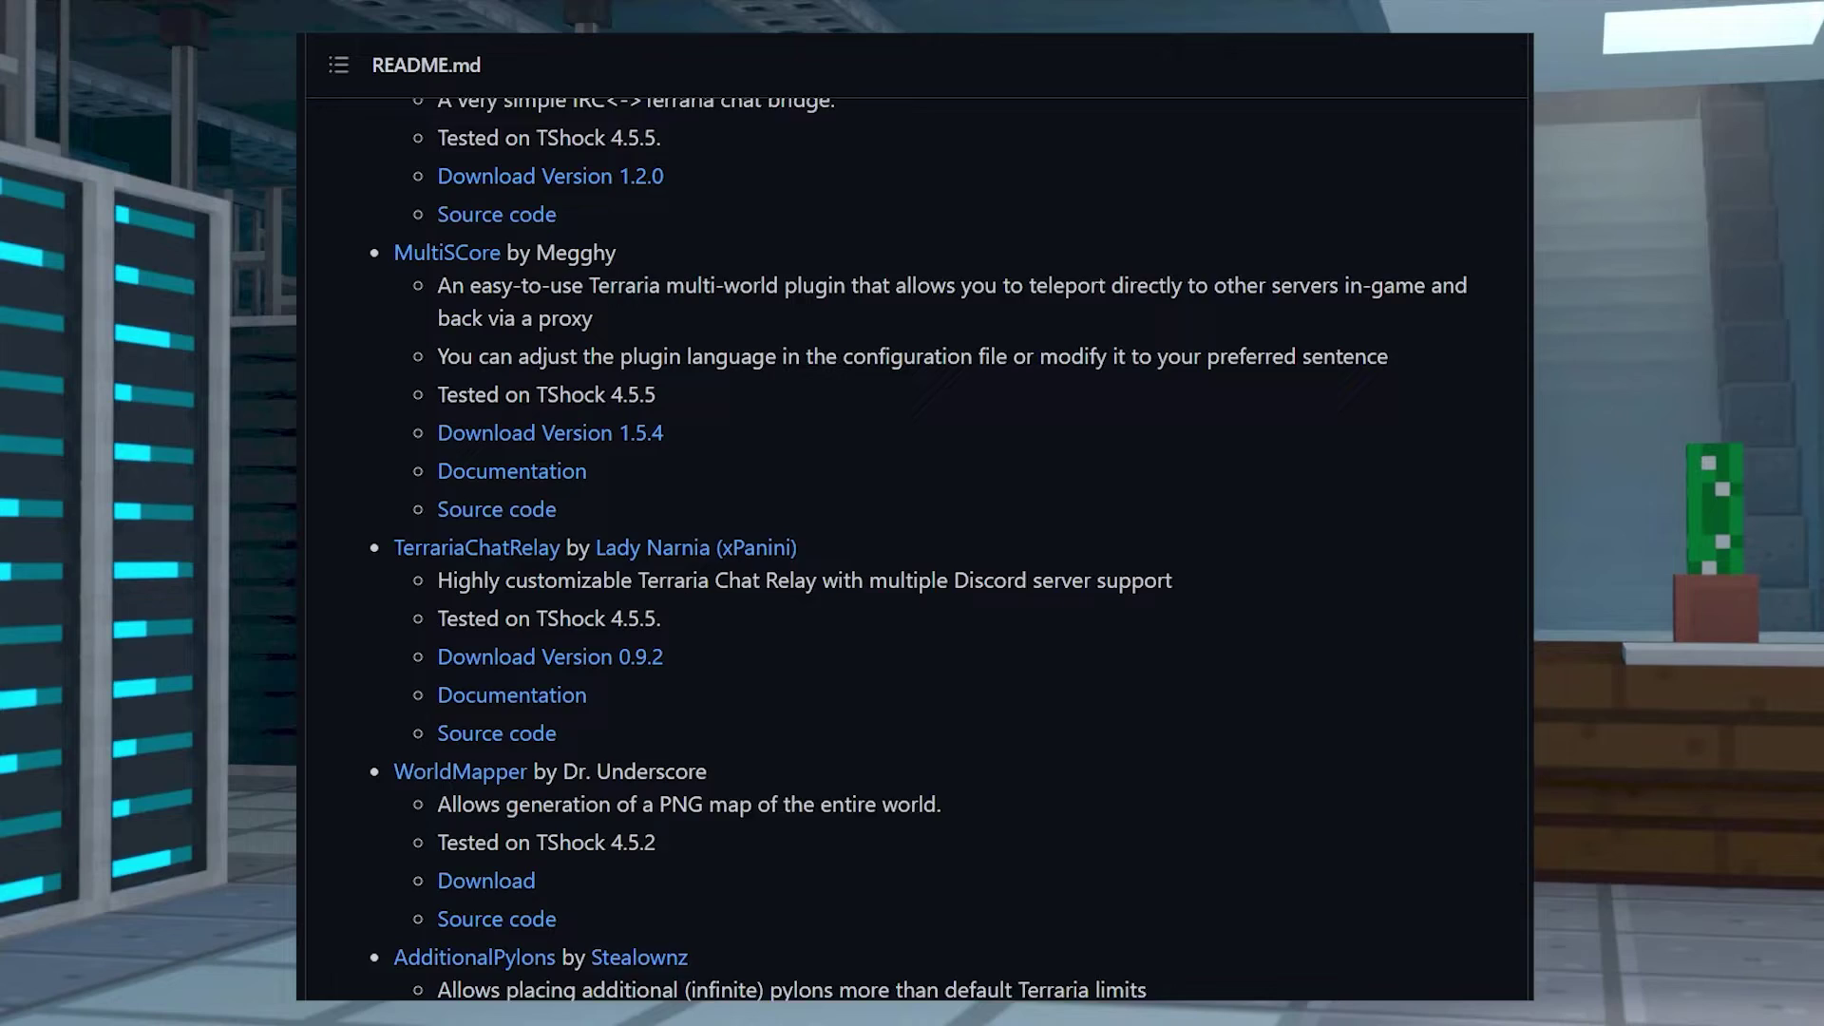
scroll(1099, 282, down, 2)
scroll(1098, 281, down, 2)
scroll(1100, 281, down, 3)
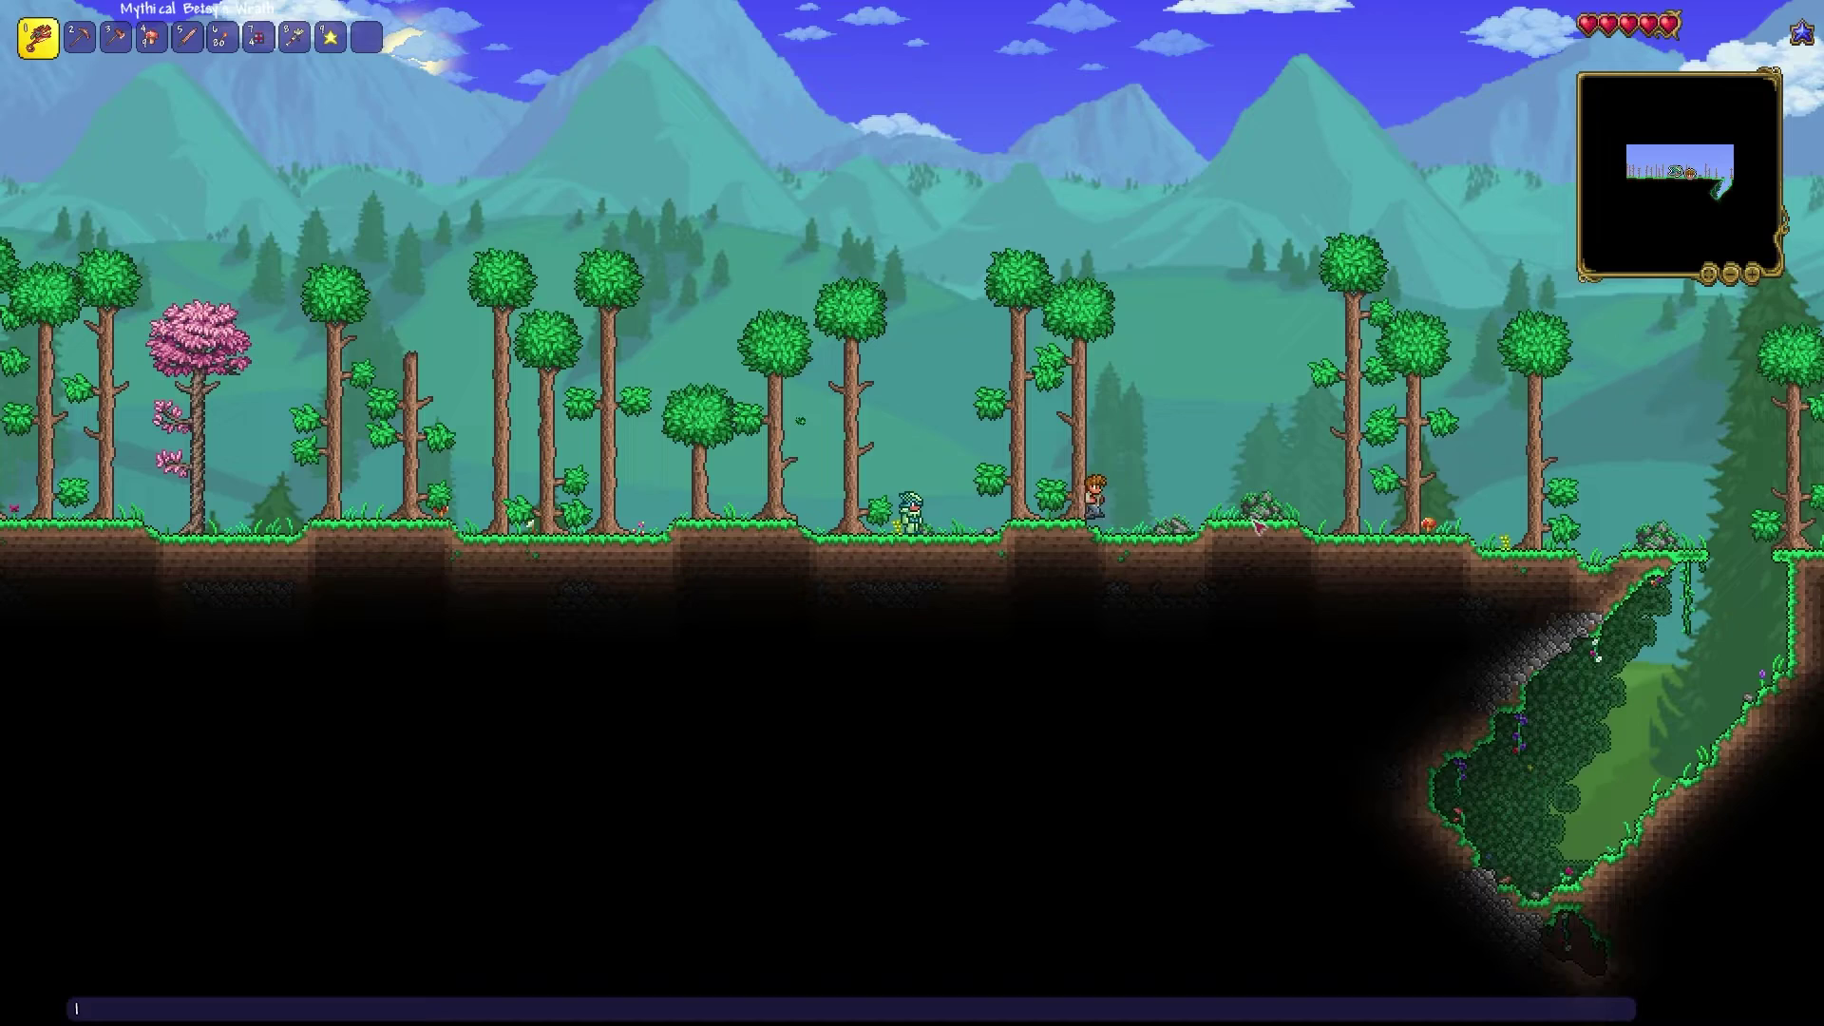
Send /help in chat to list commands and look over the game file choices.
key(Return)
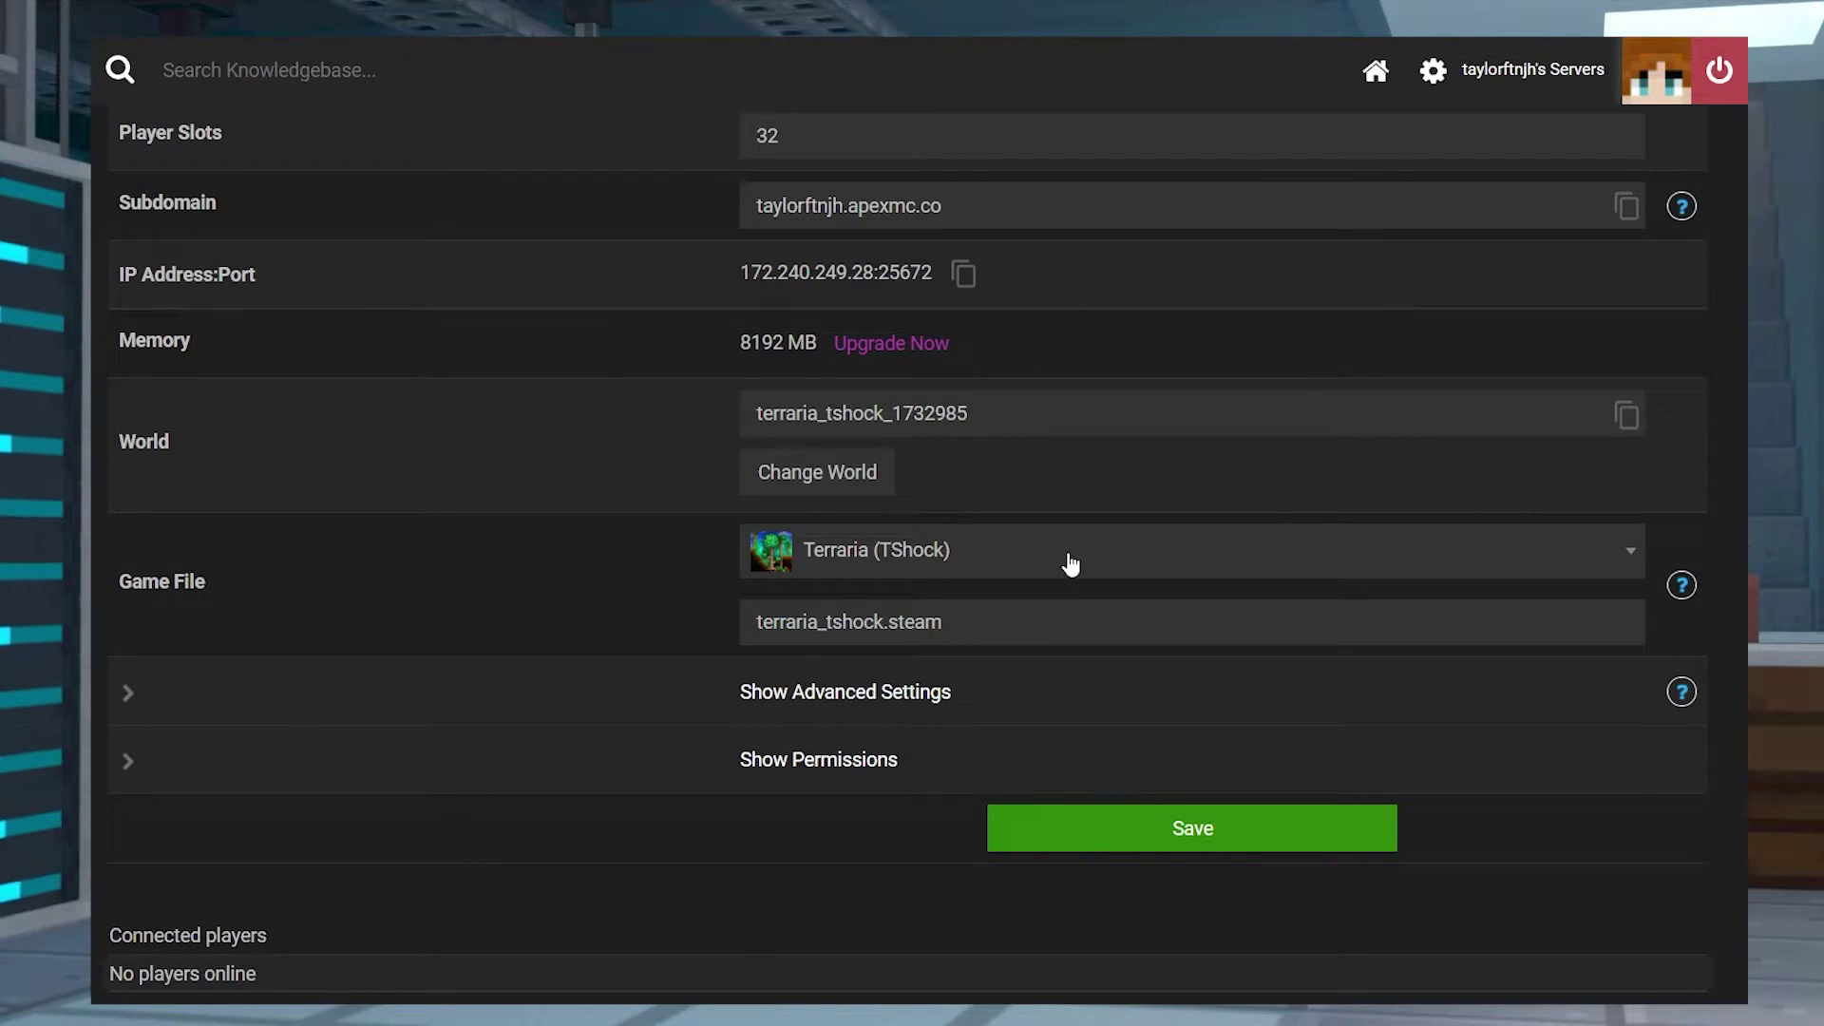
click(1069, 564)
click(992, 777)
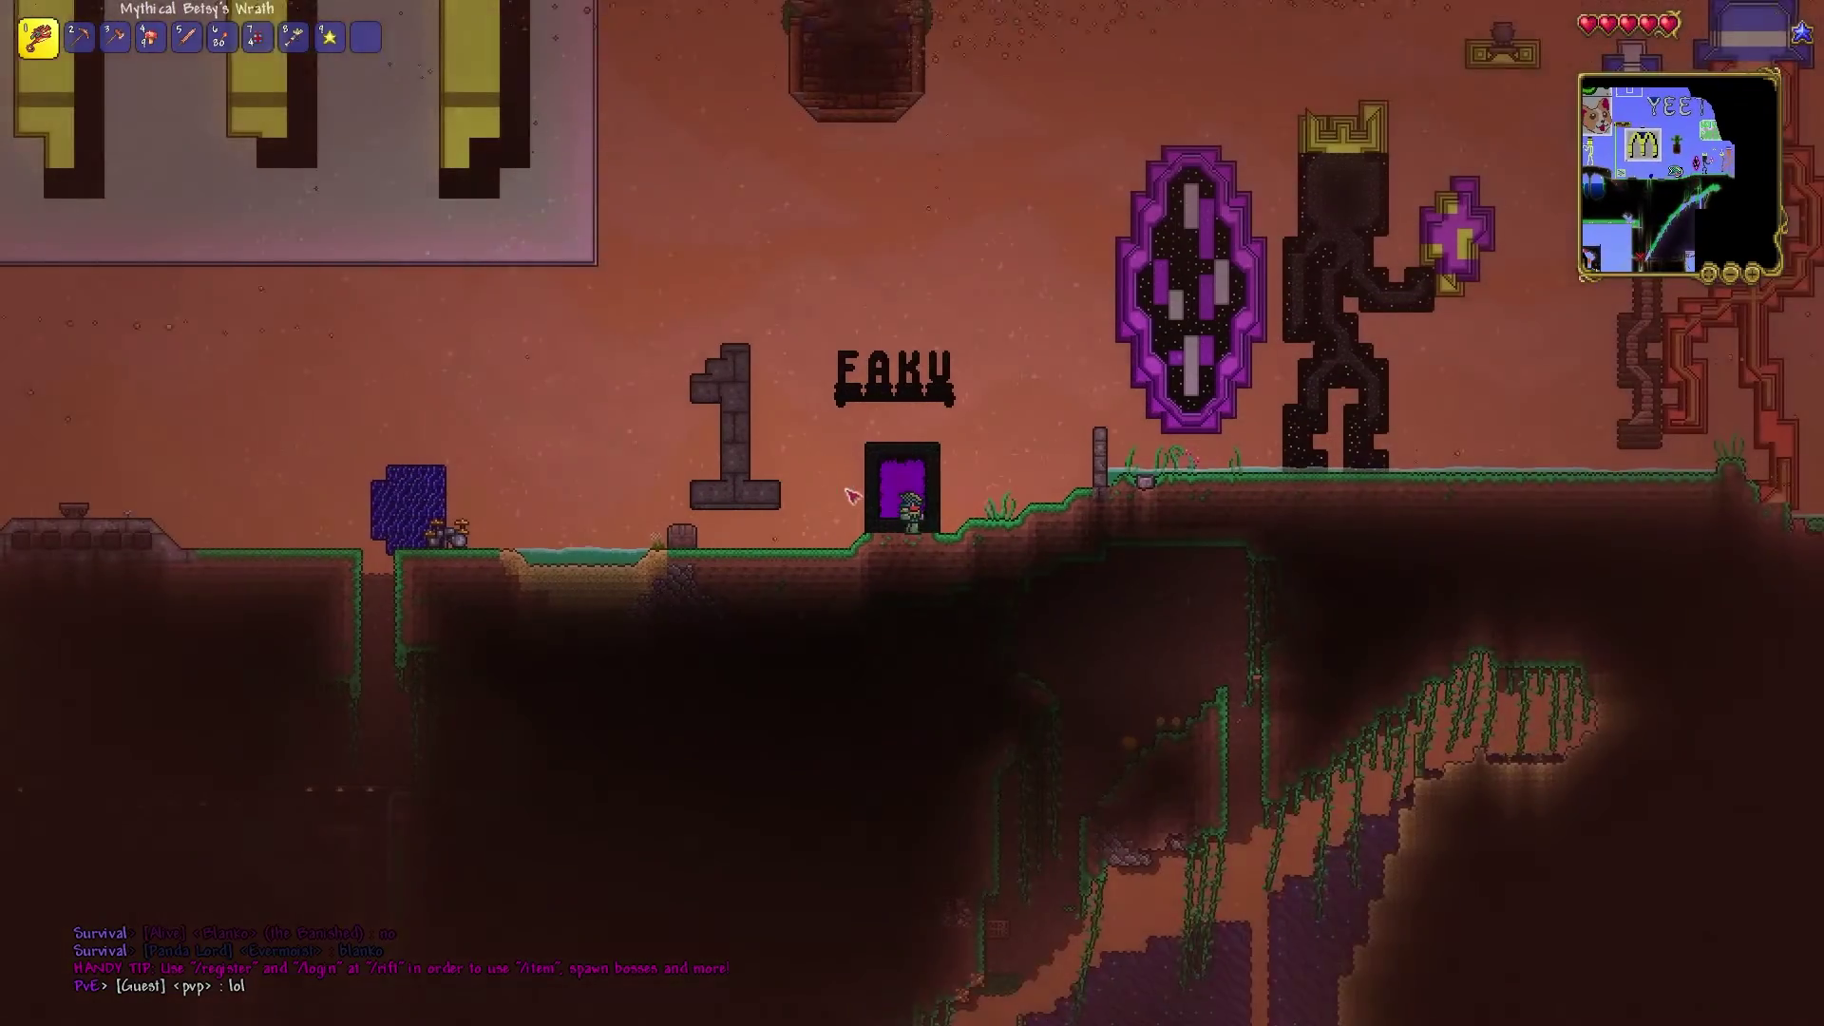
Jump and walk the character right past the FAKU portal and statues.
key(space)
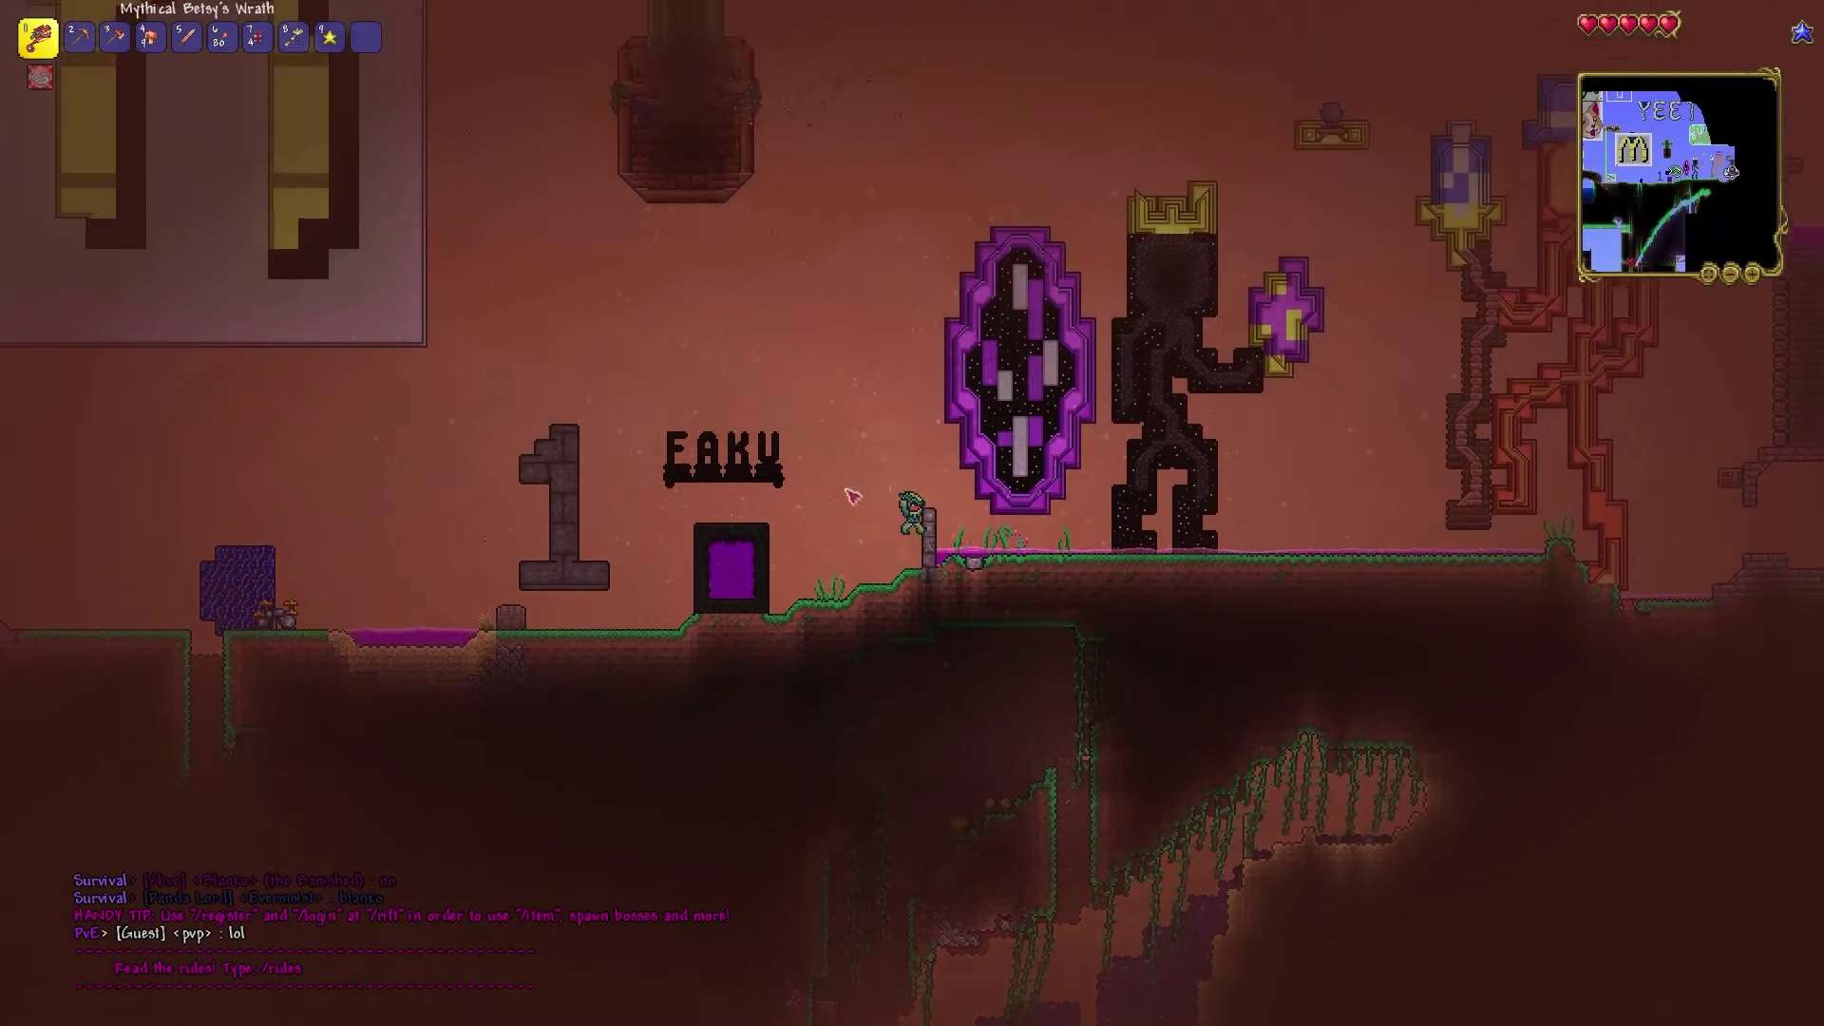
key(d)
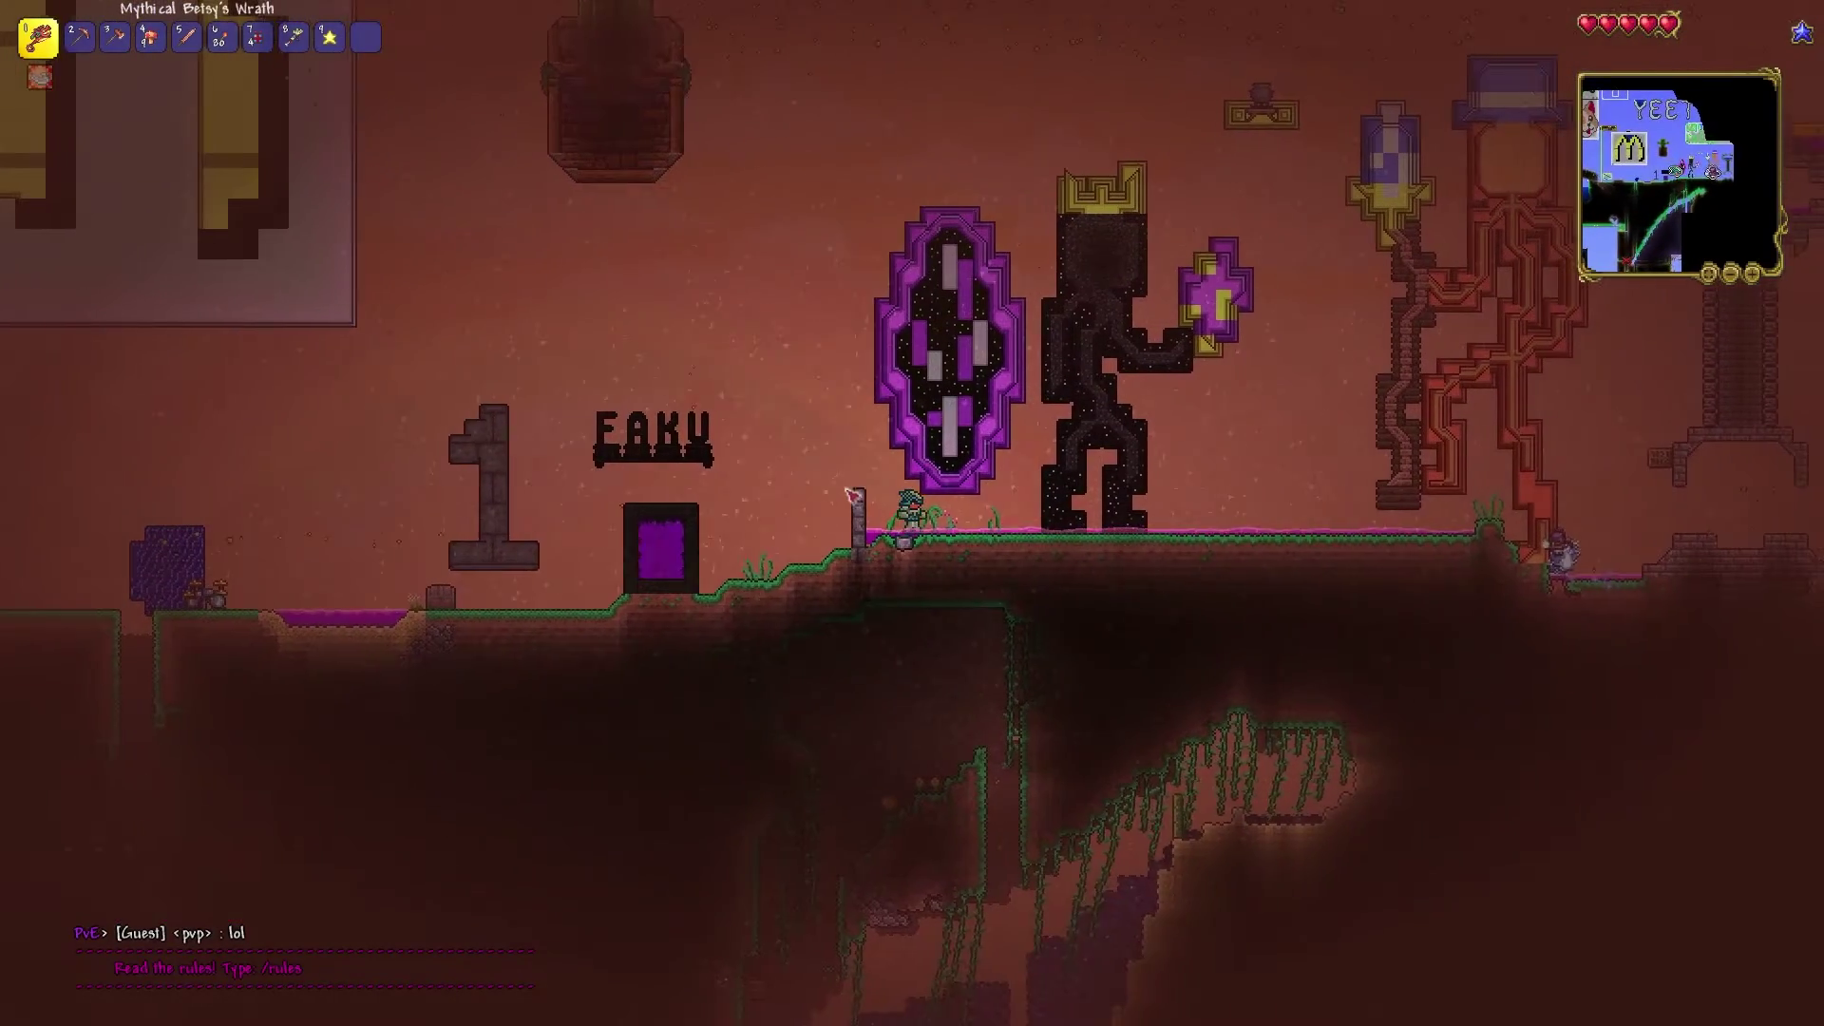
key(d)
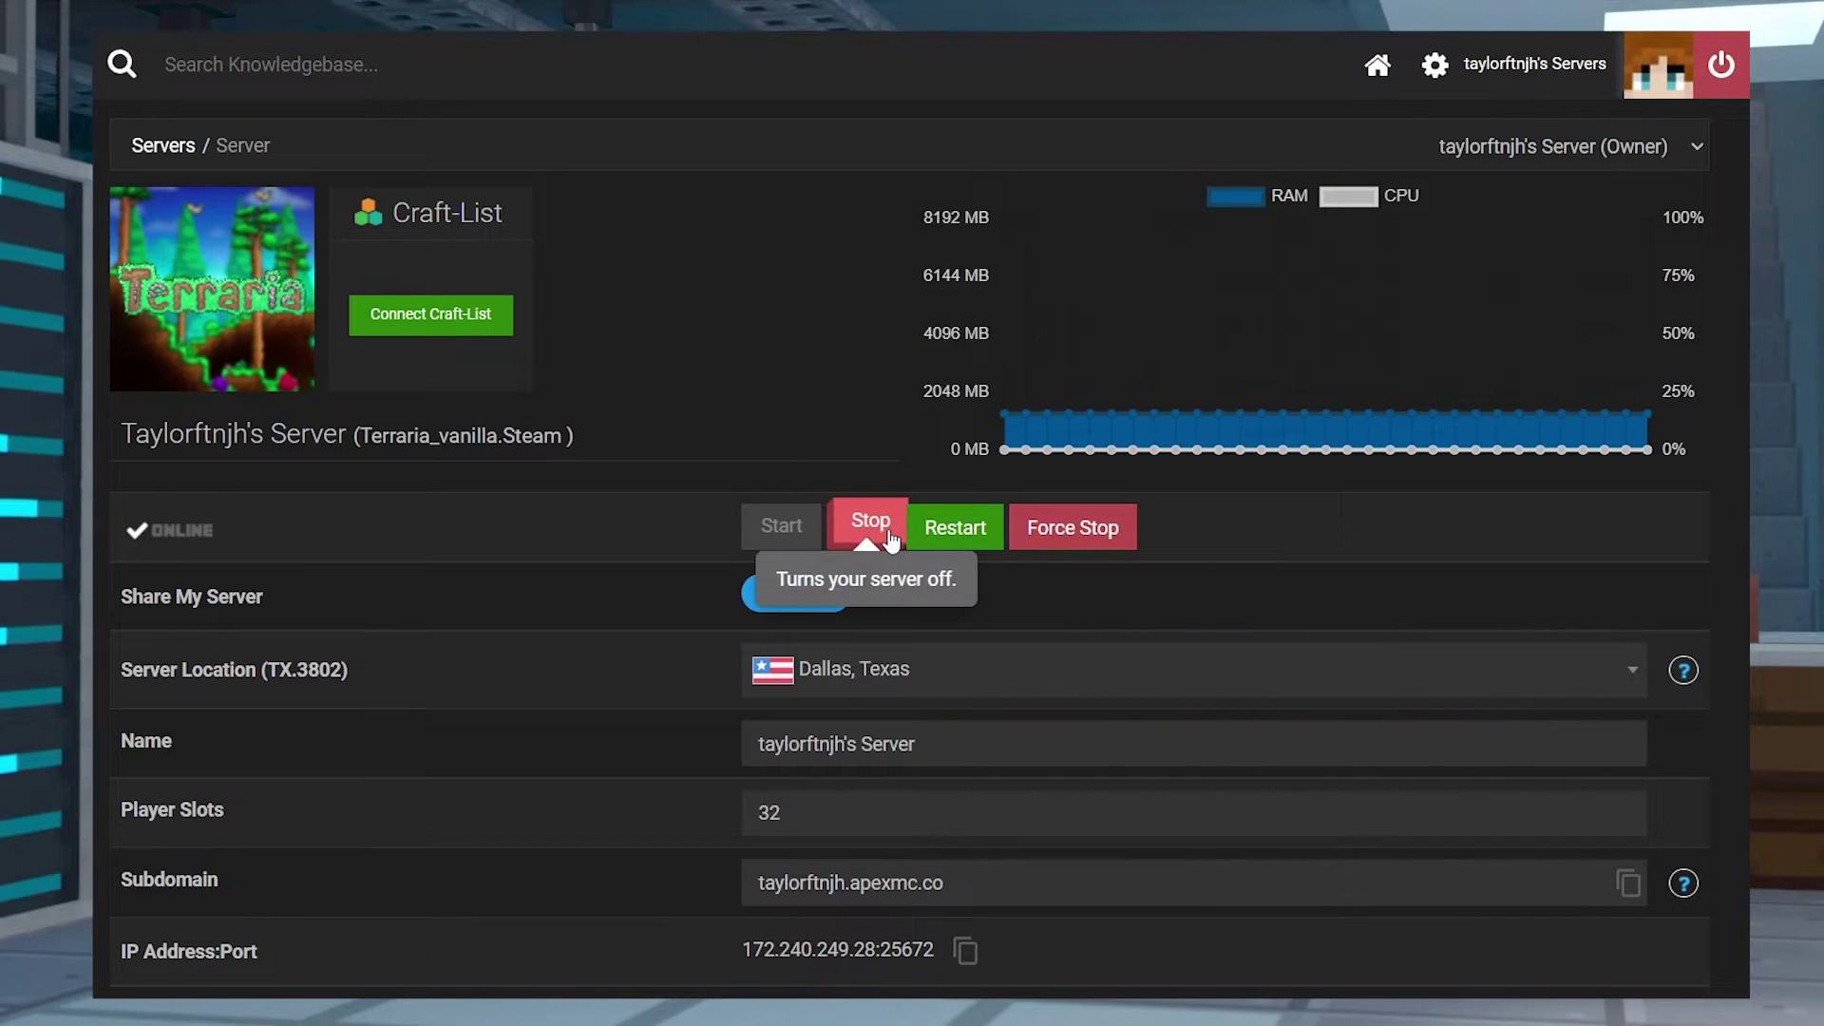
Stop the server, load the Terraria (TShock) game file, and create a new world.
click(870, 523)
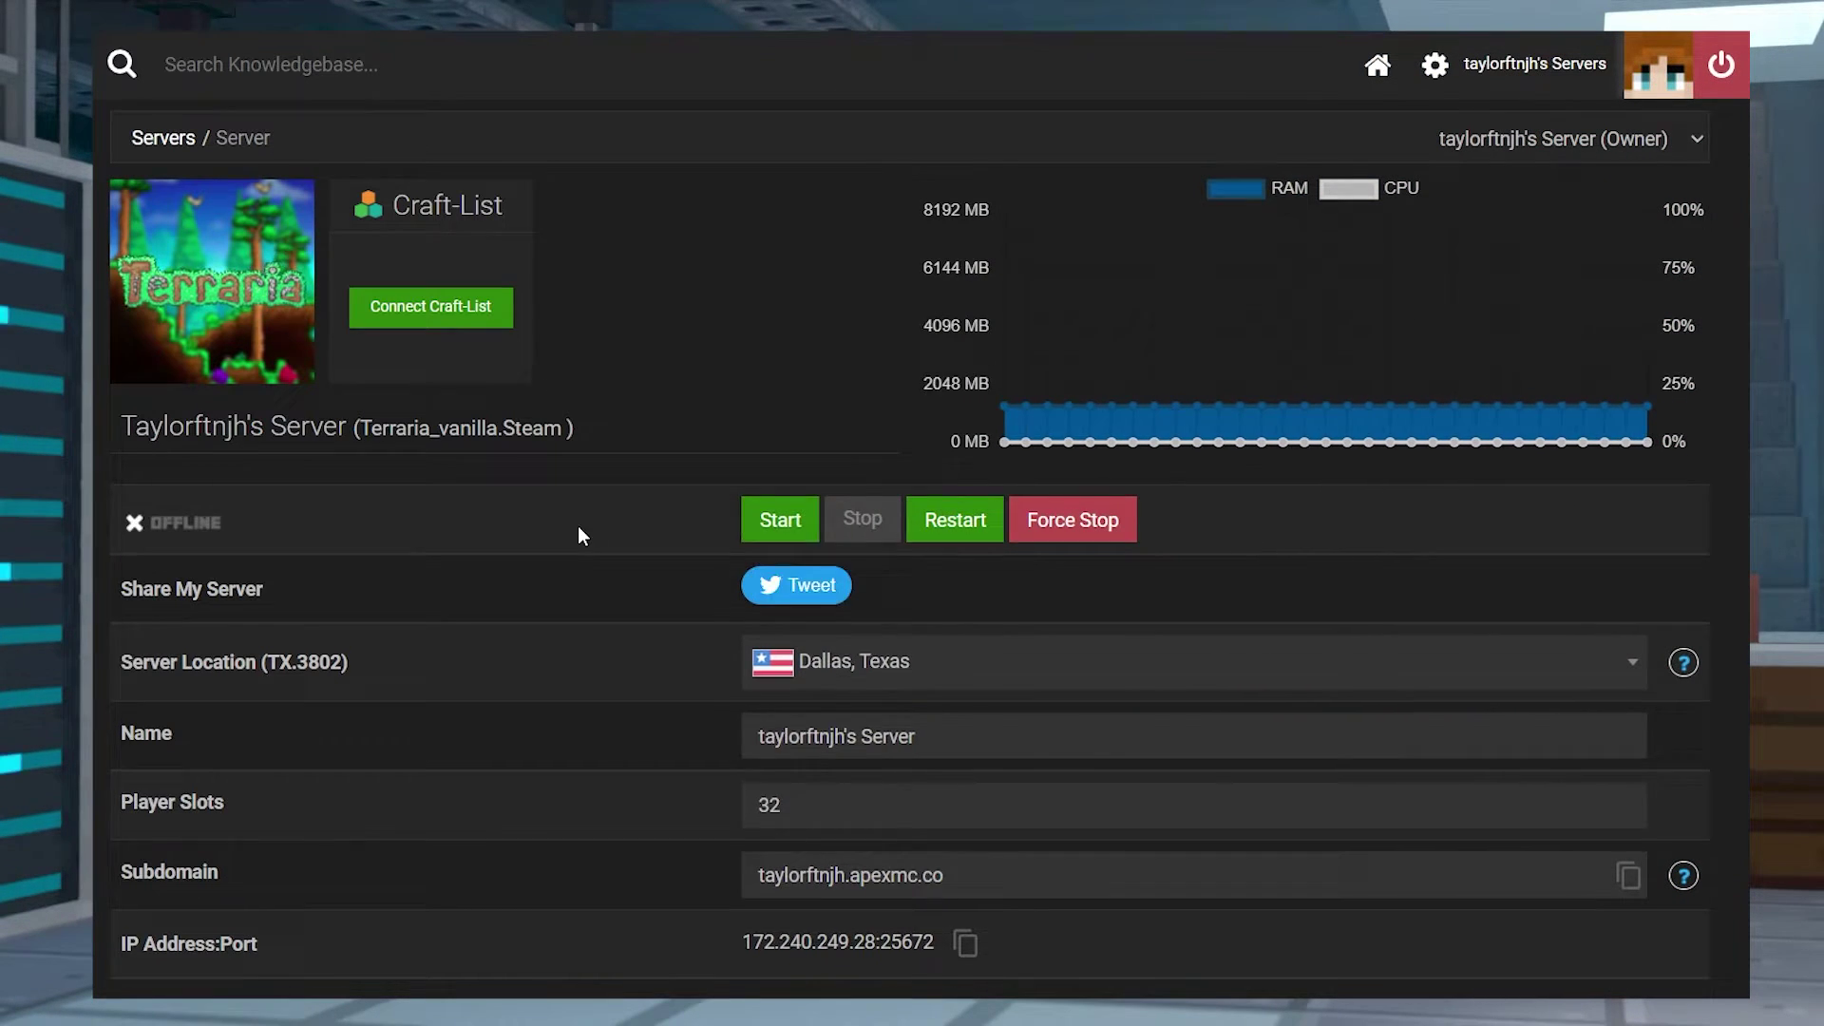
scroll(580, 536, down, 4)
scroll(578, 536, down, 1)
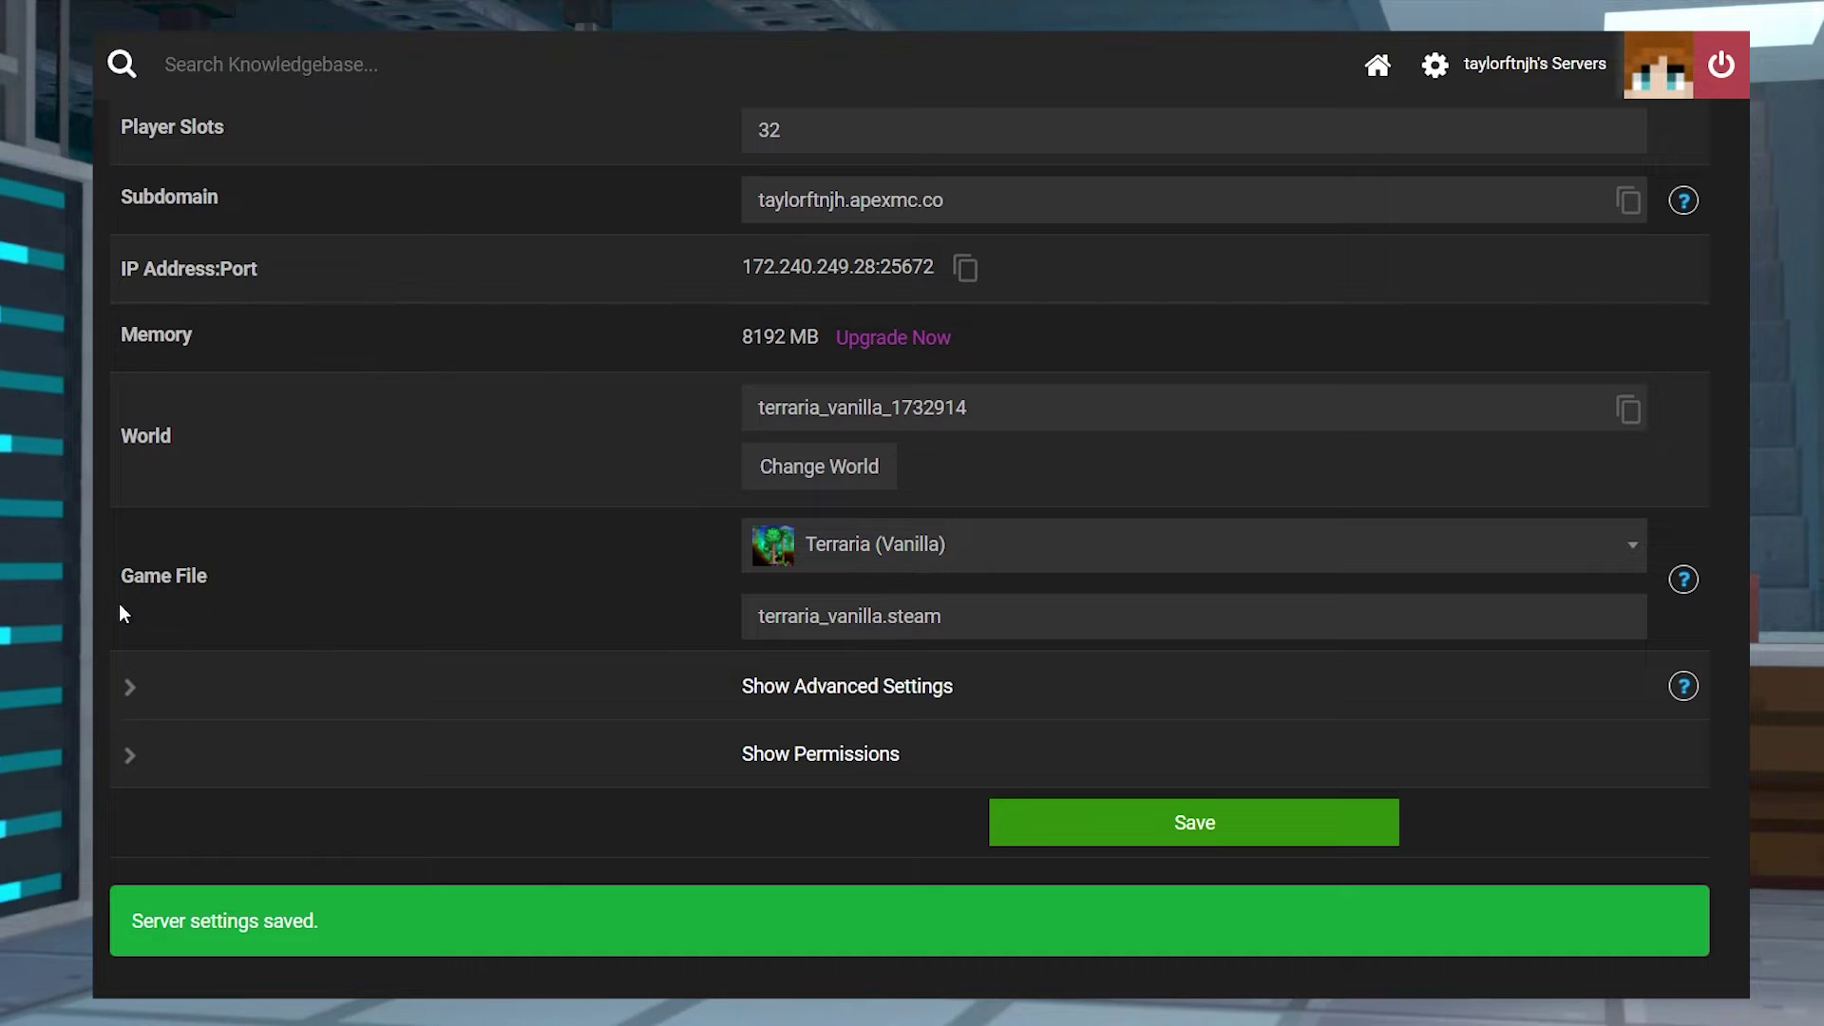
click(1091, 547)
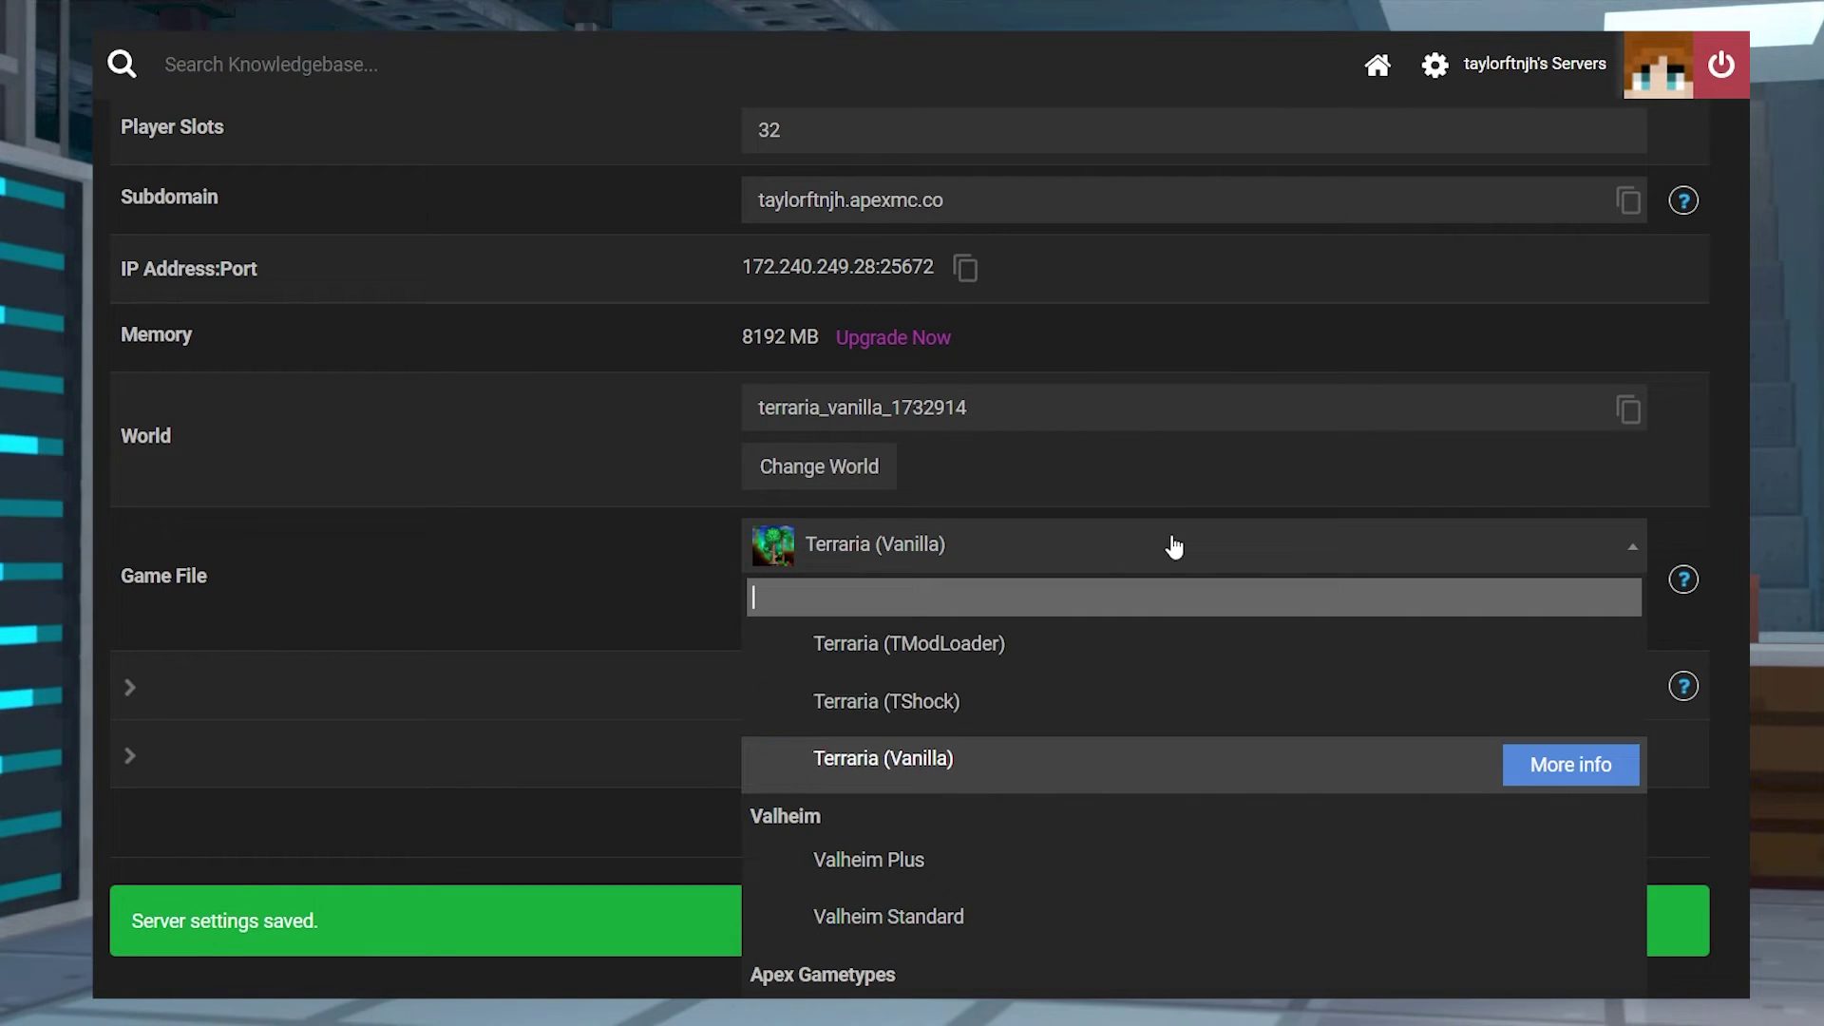
click(1043, 712)
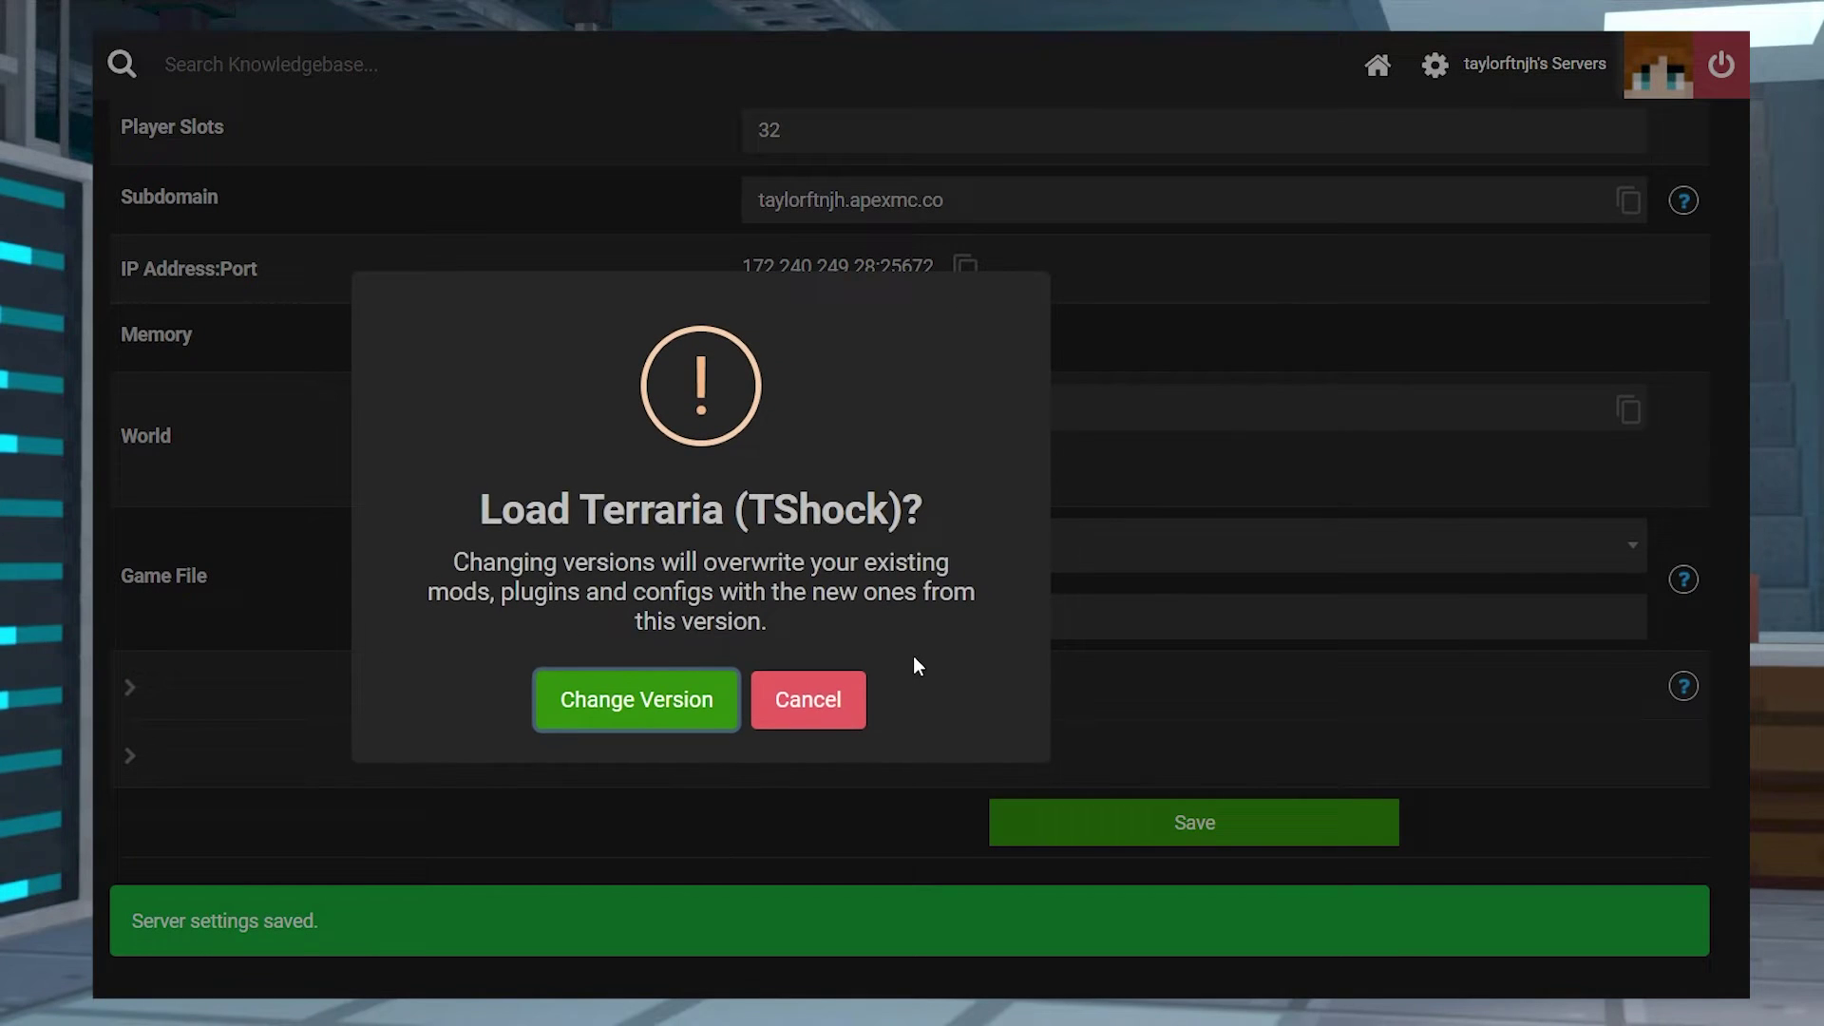
click(688, 679)
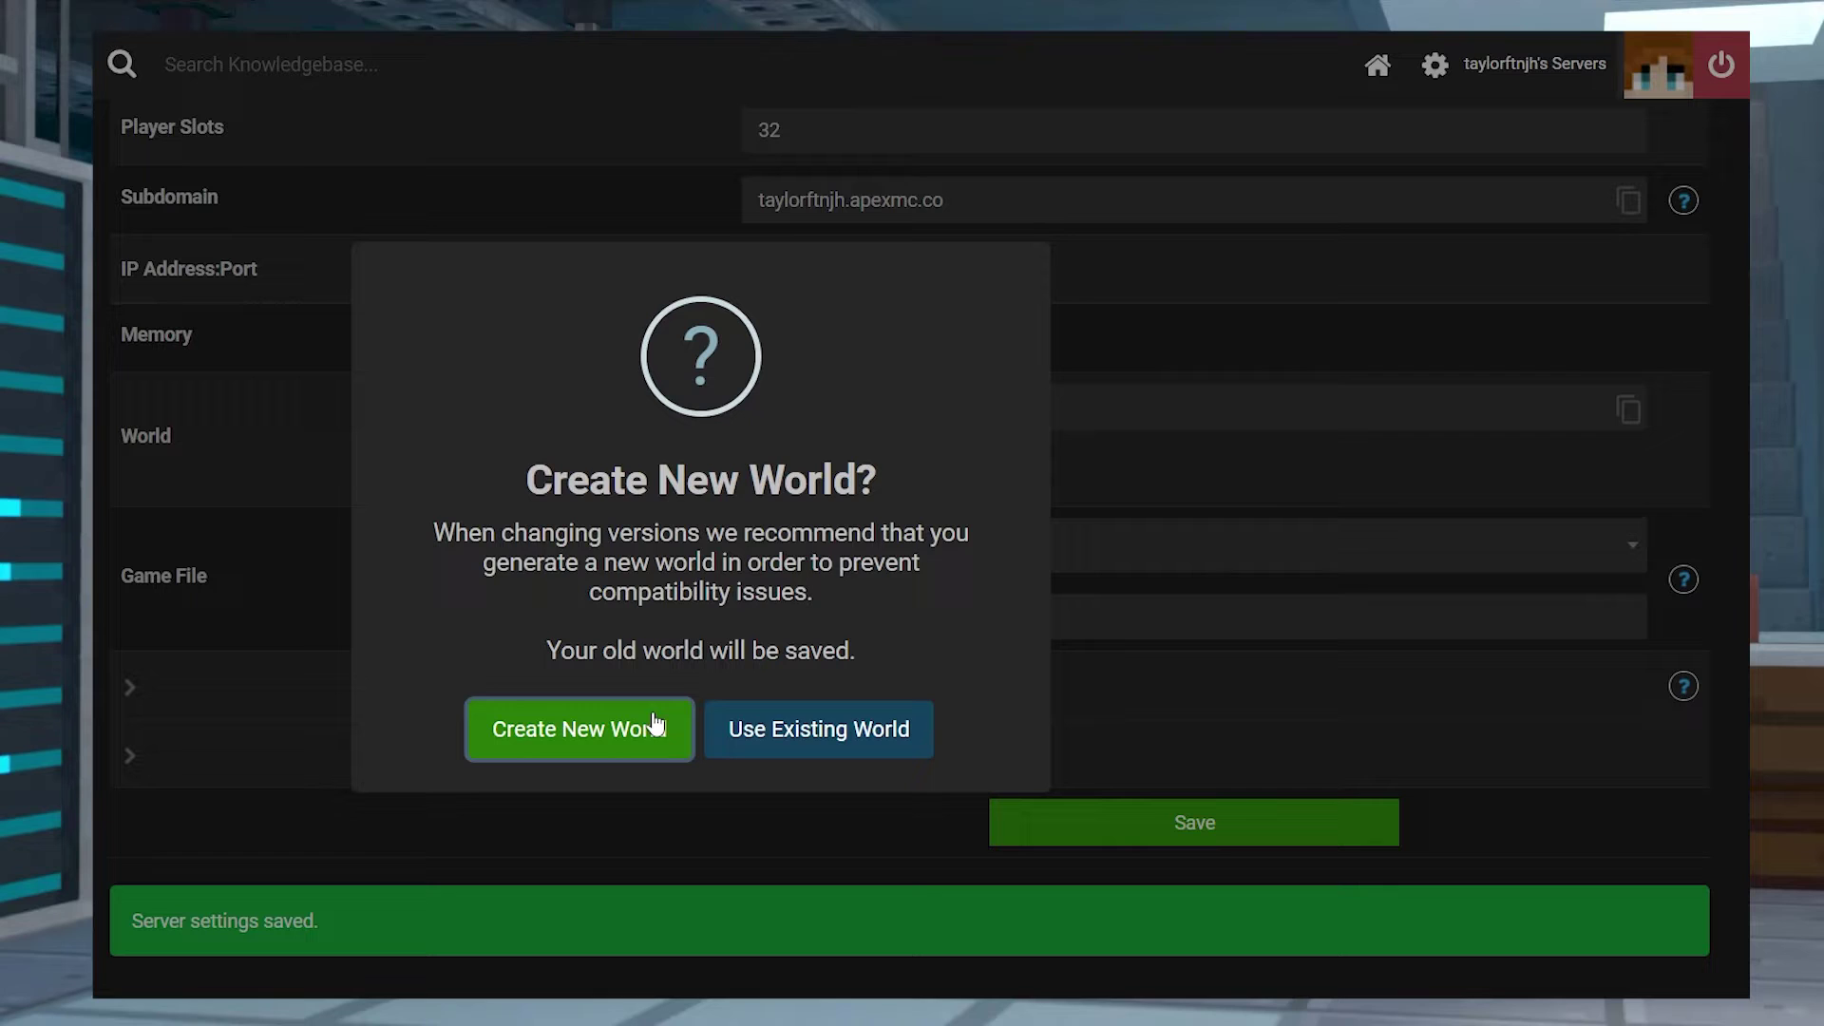
click(617, 747)
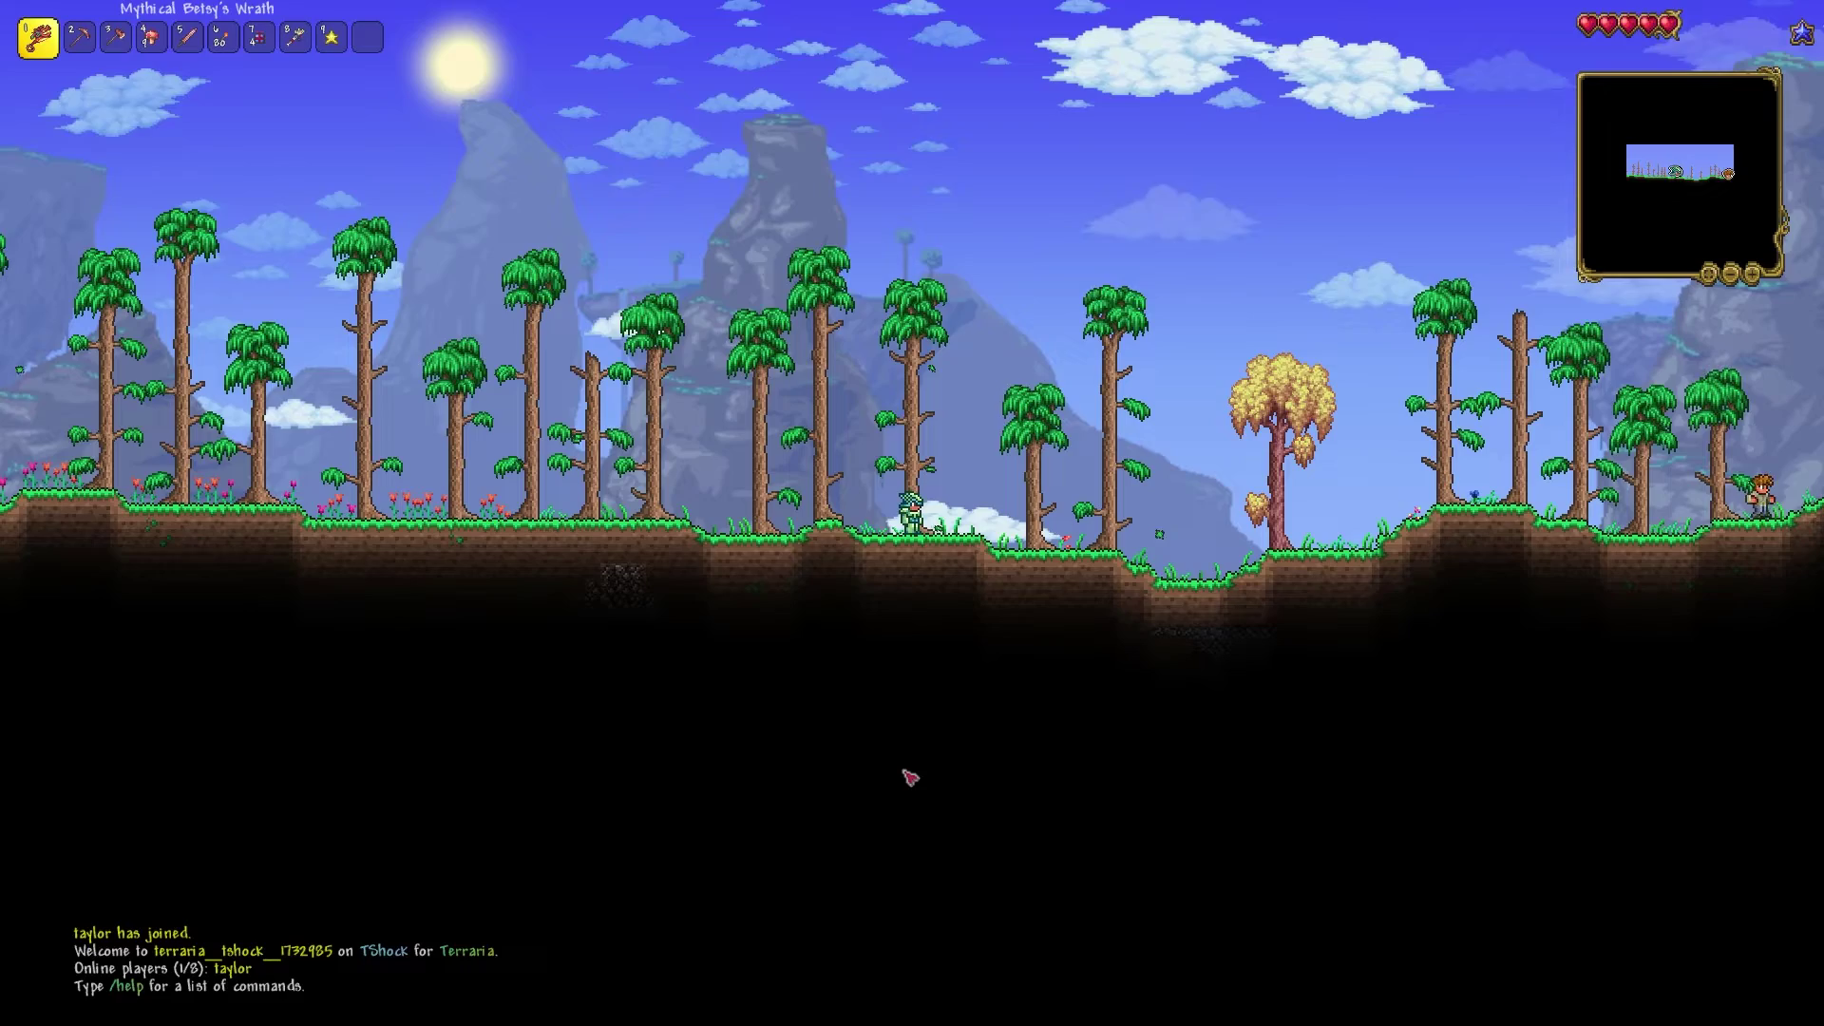
Send /help in chat to list the TShock server's commands.
key(Return)
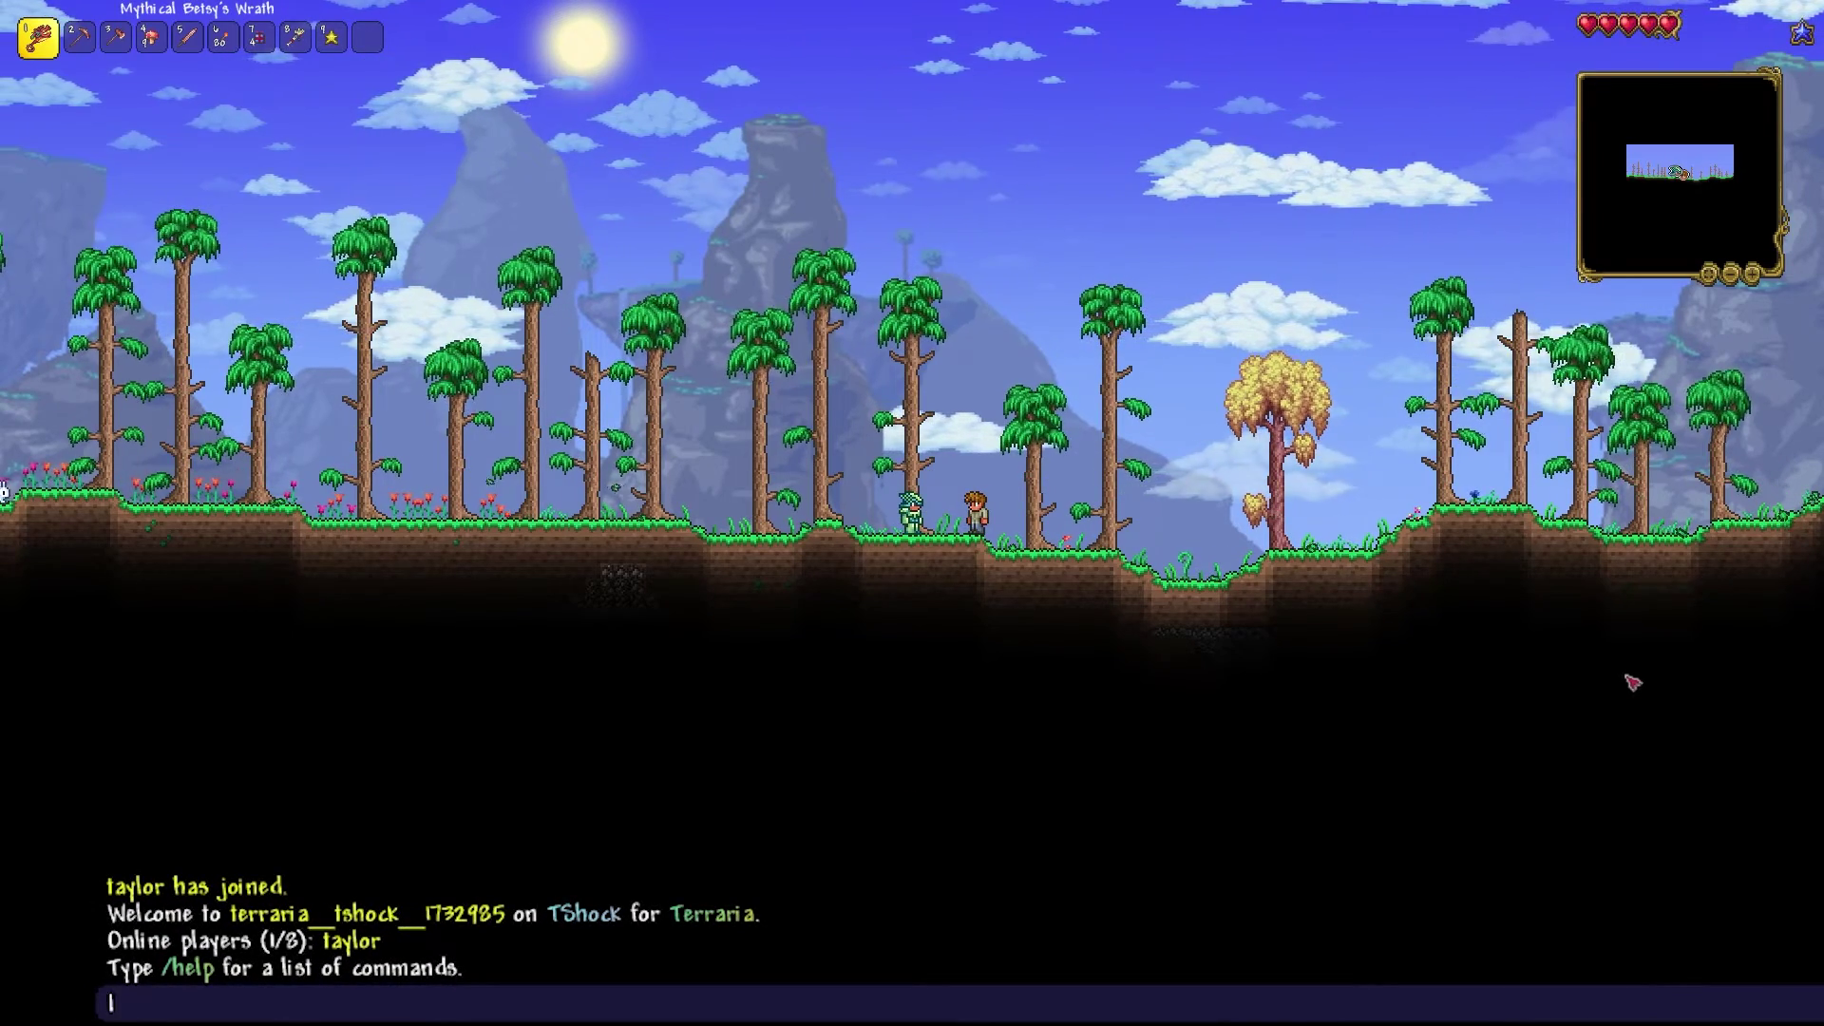
text(/)
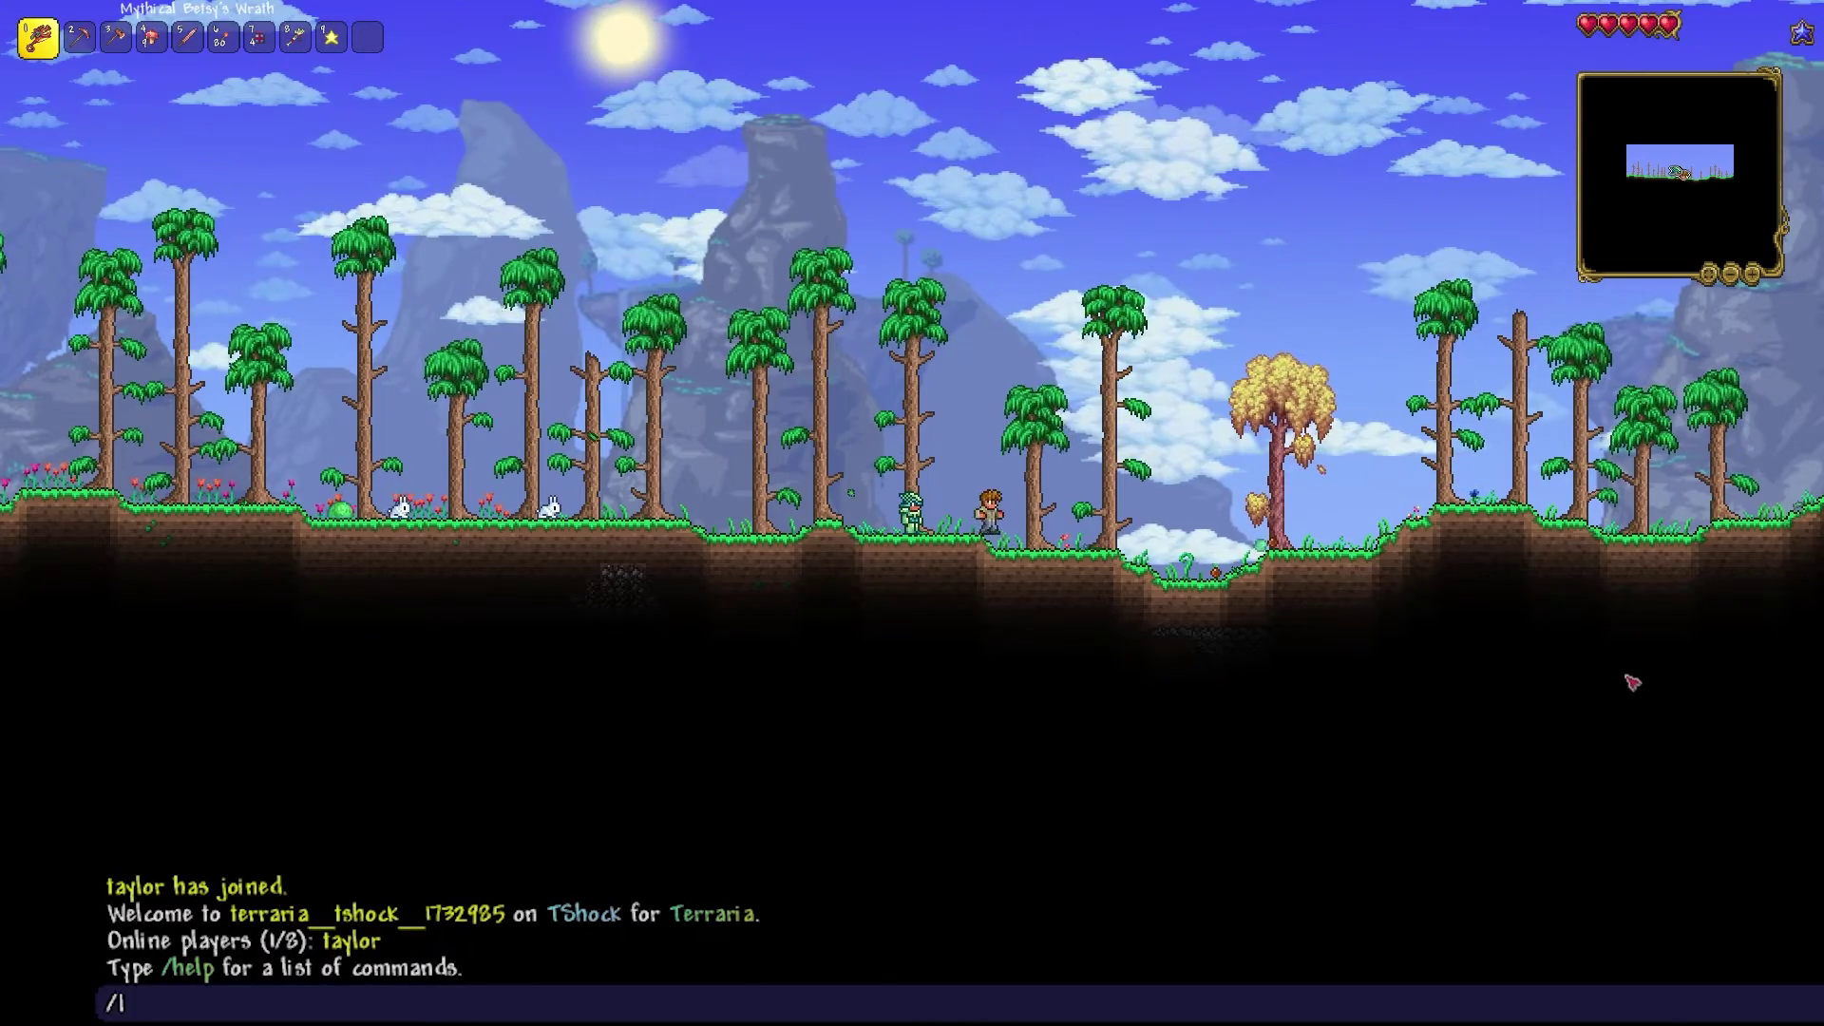
text(help)
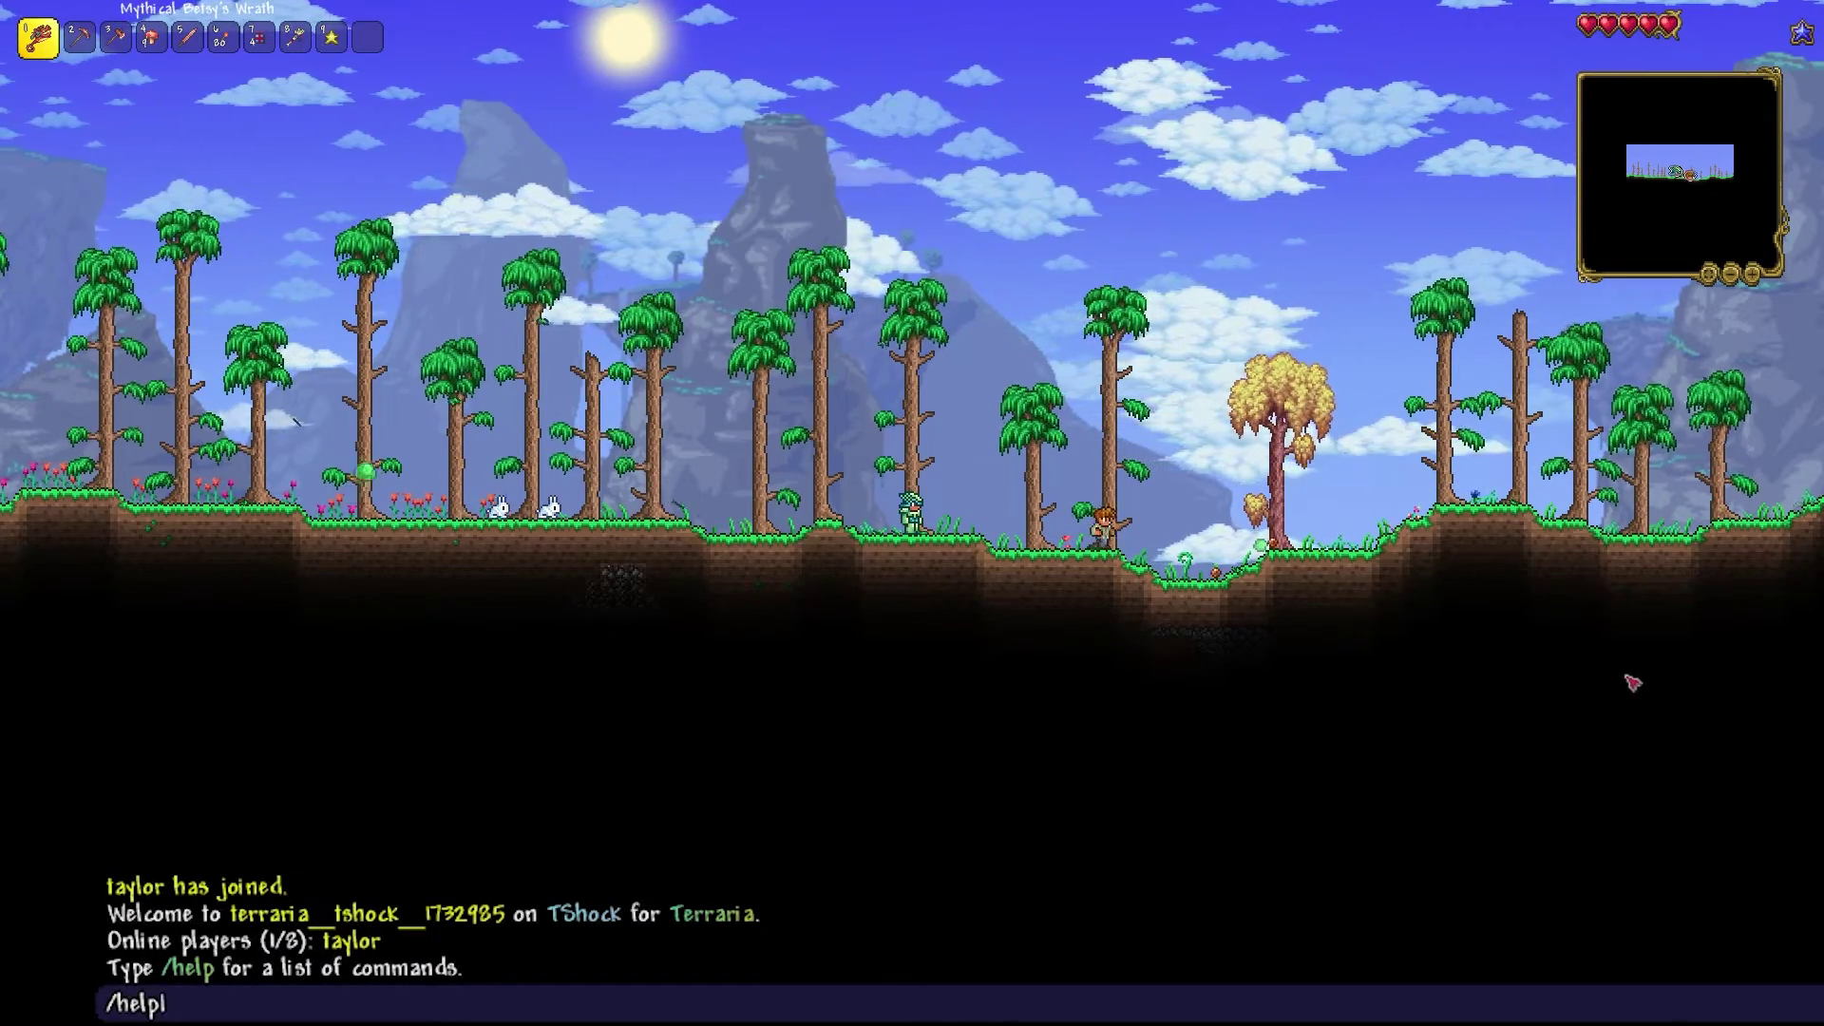
key(Return)
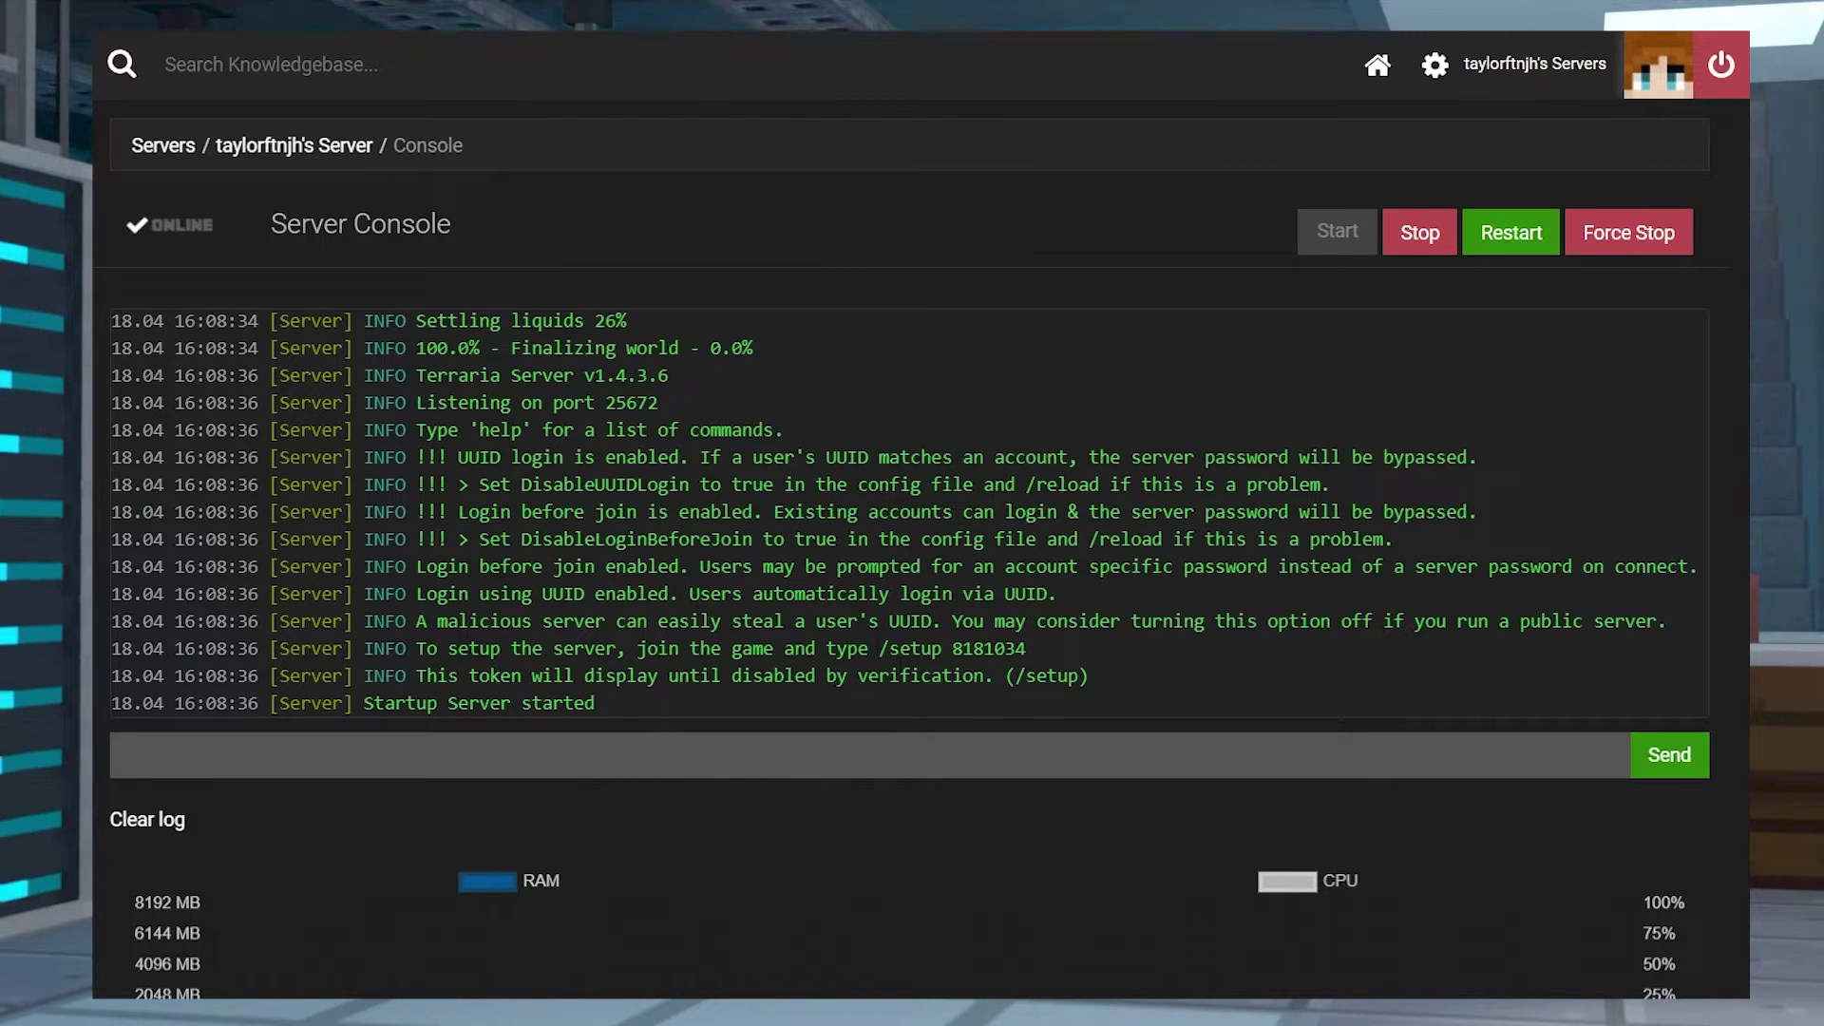
Select the /setup line and its code in the Server Console log.
drag(879, 649, 922, 648)
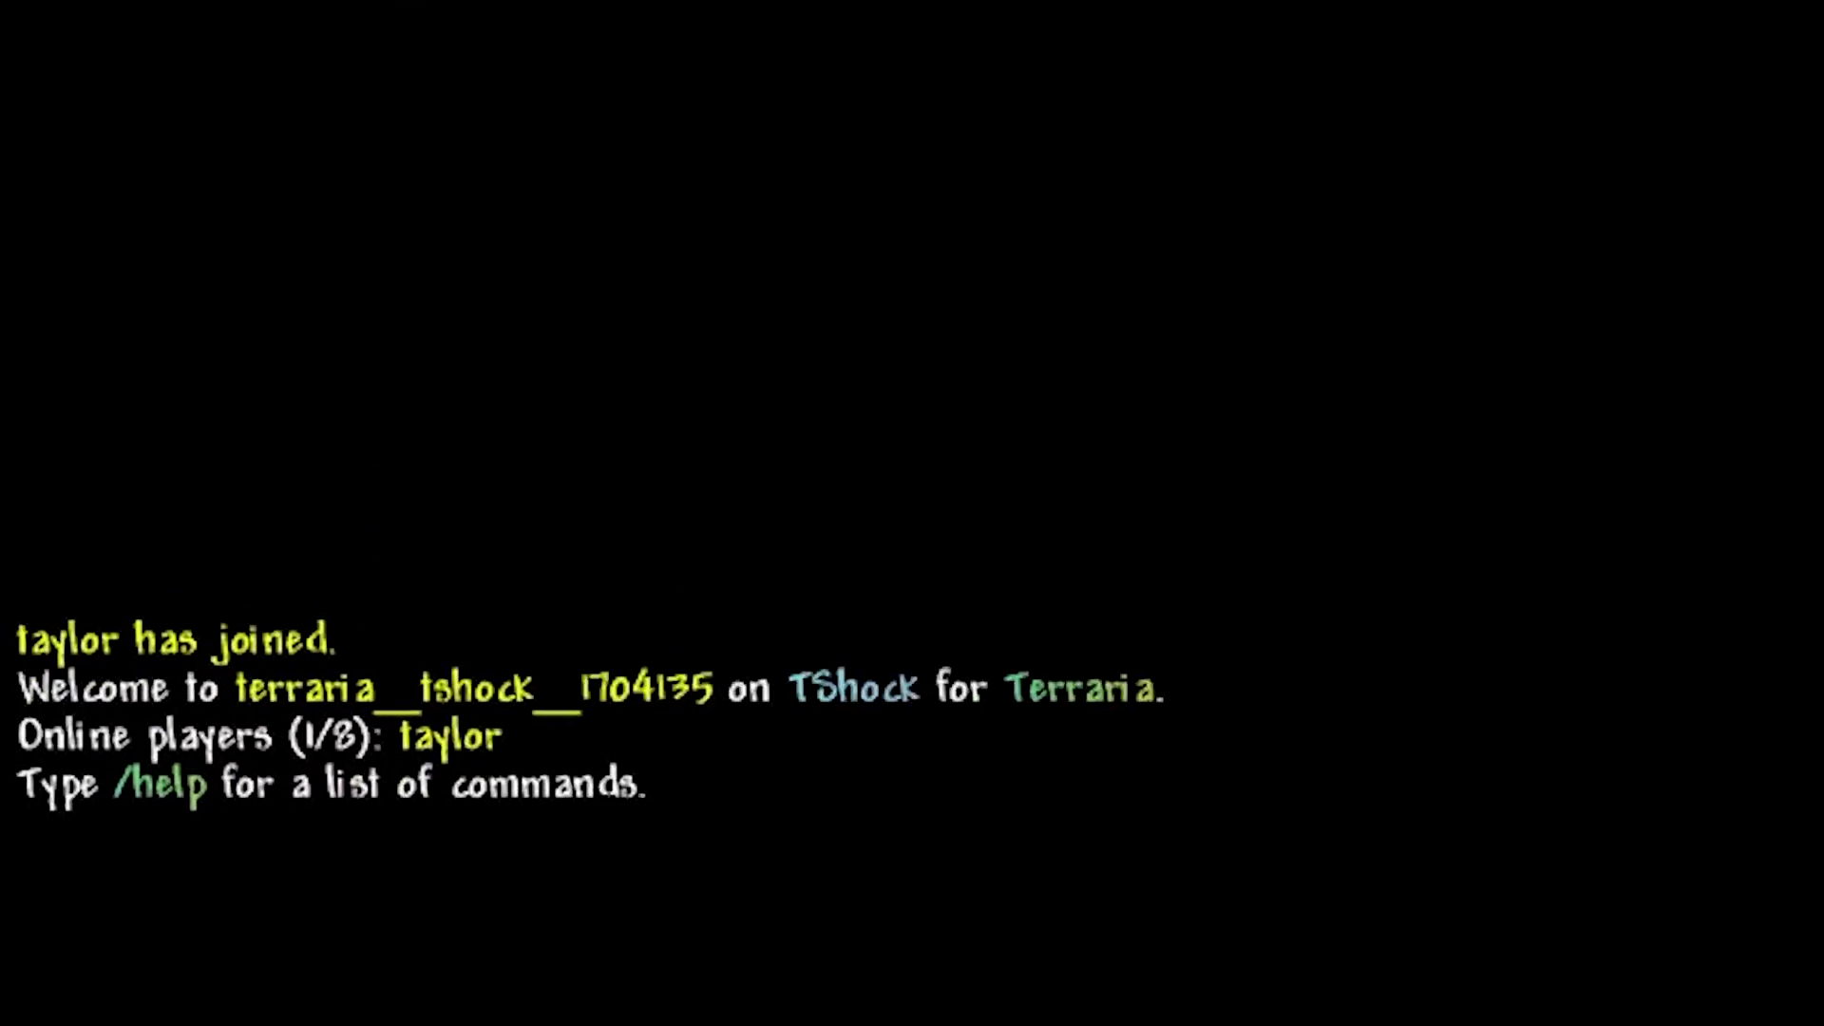
Submit /setup with the console code in chat for temporary access.
key(Return)
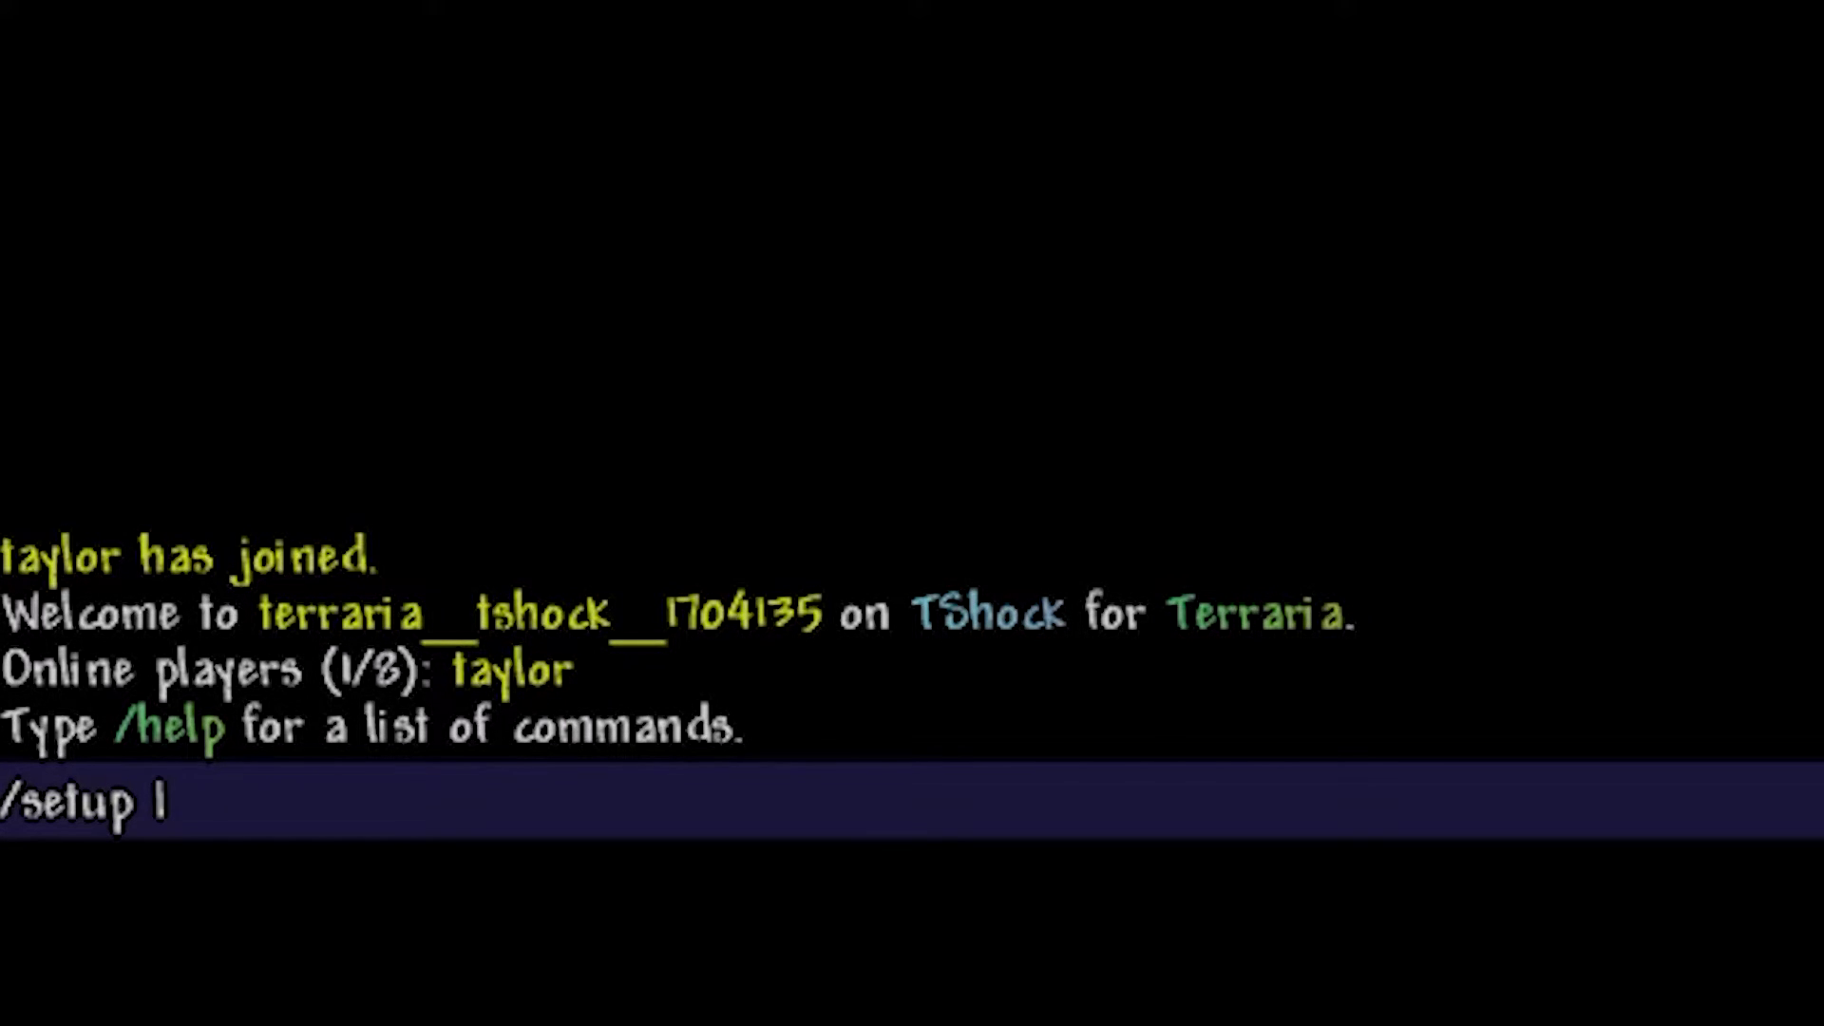
key(Return)
key(Return)
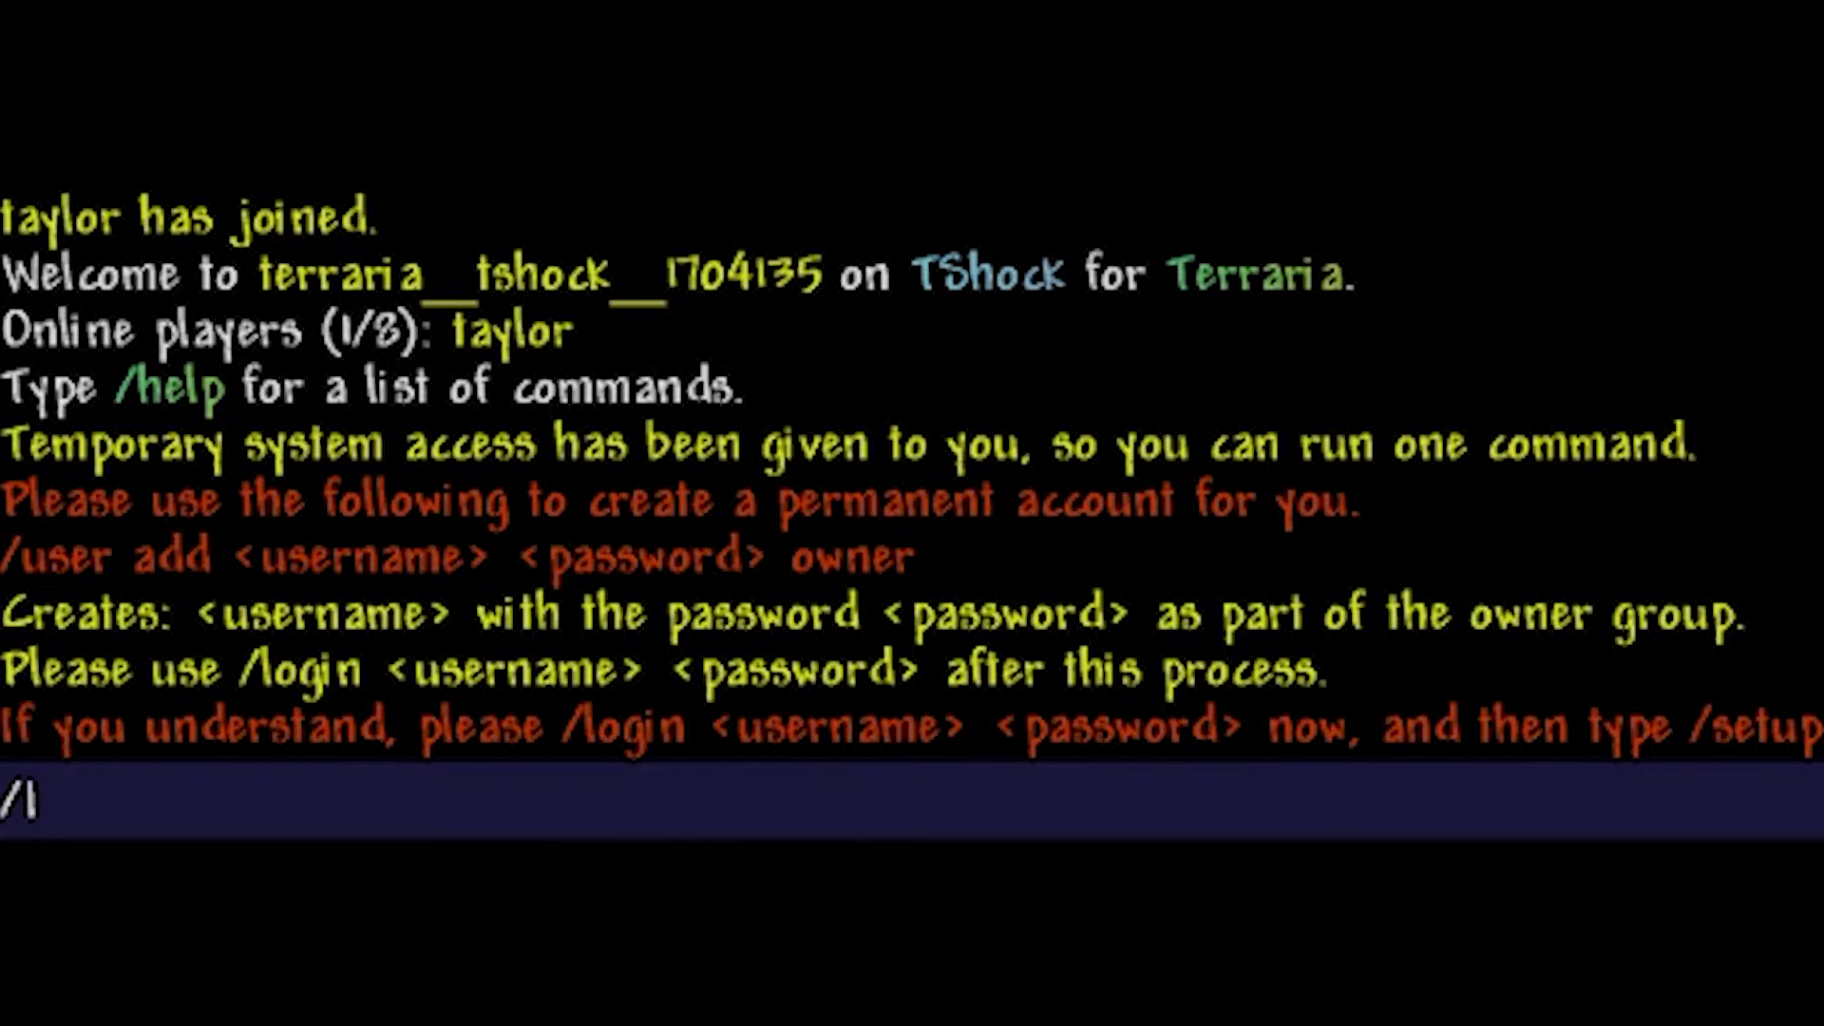
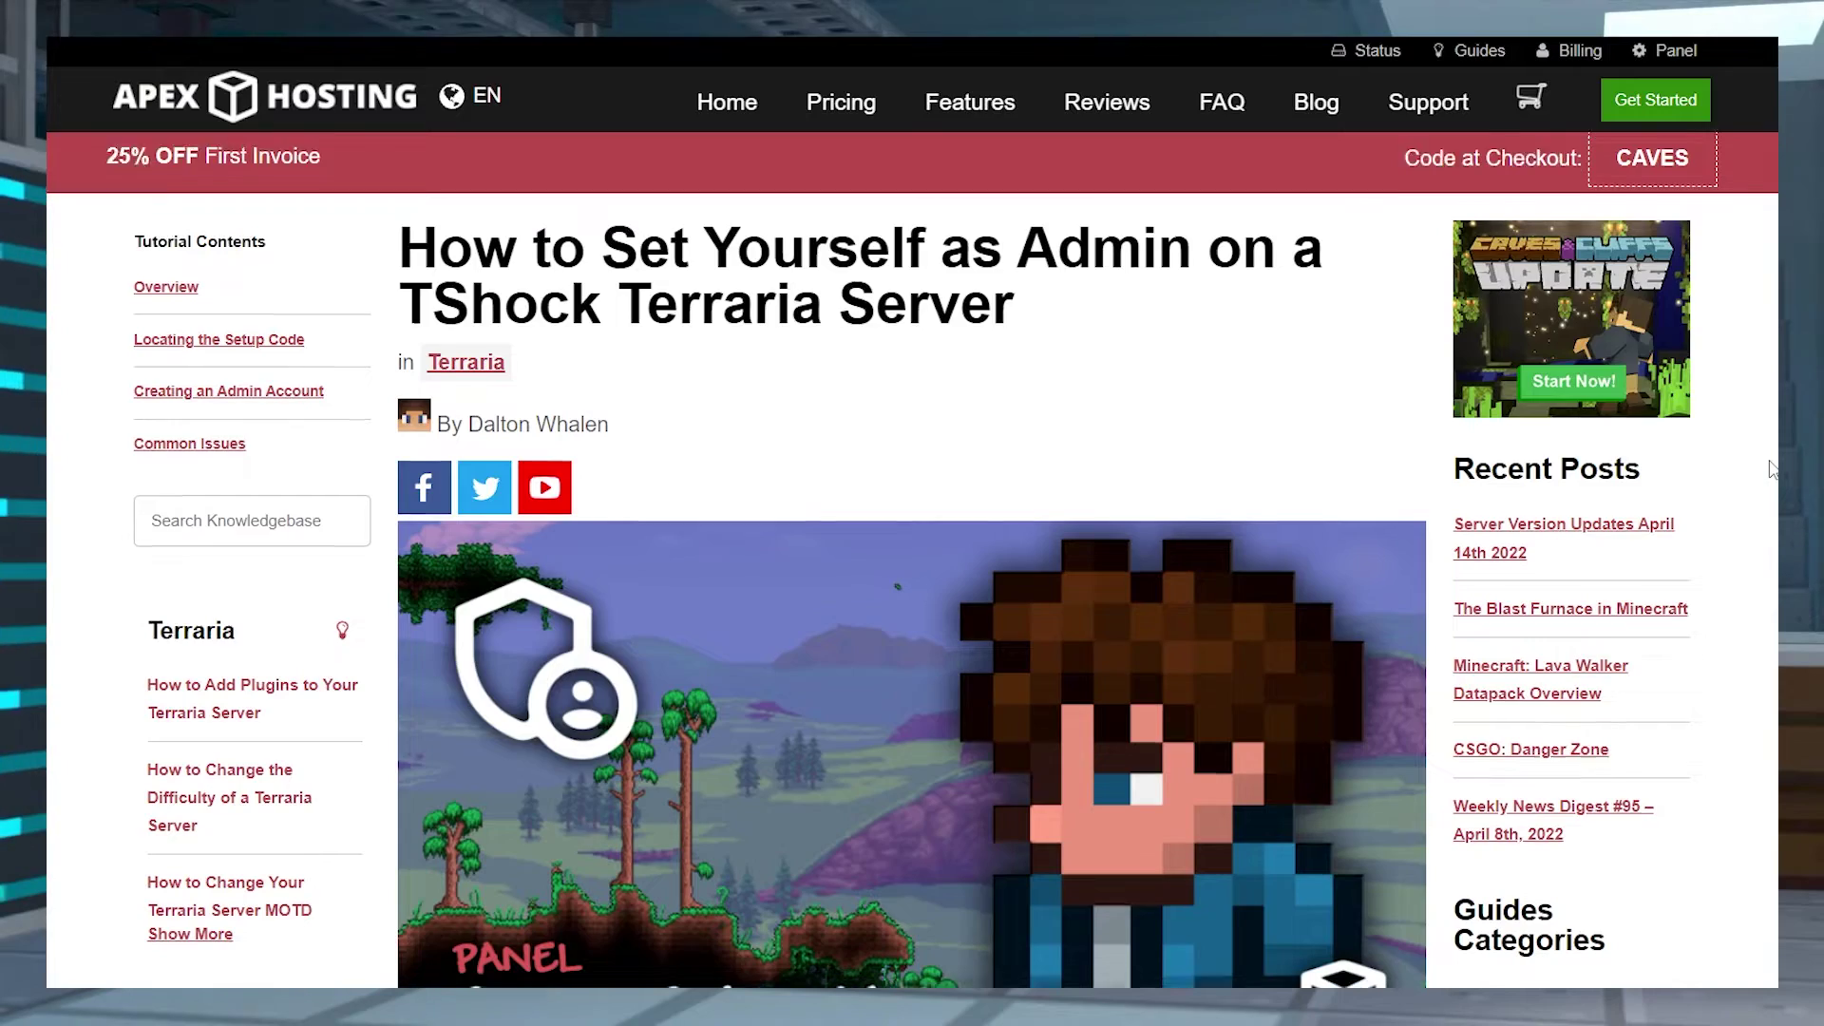
scroll(1772, 470, down, 2)
scroll(1771, 469, down, 2)
scroll(1770, 470, down, 2)
scroll(1772, 469, down, 2)
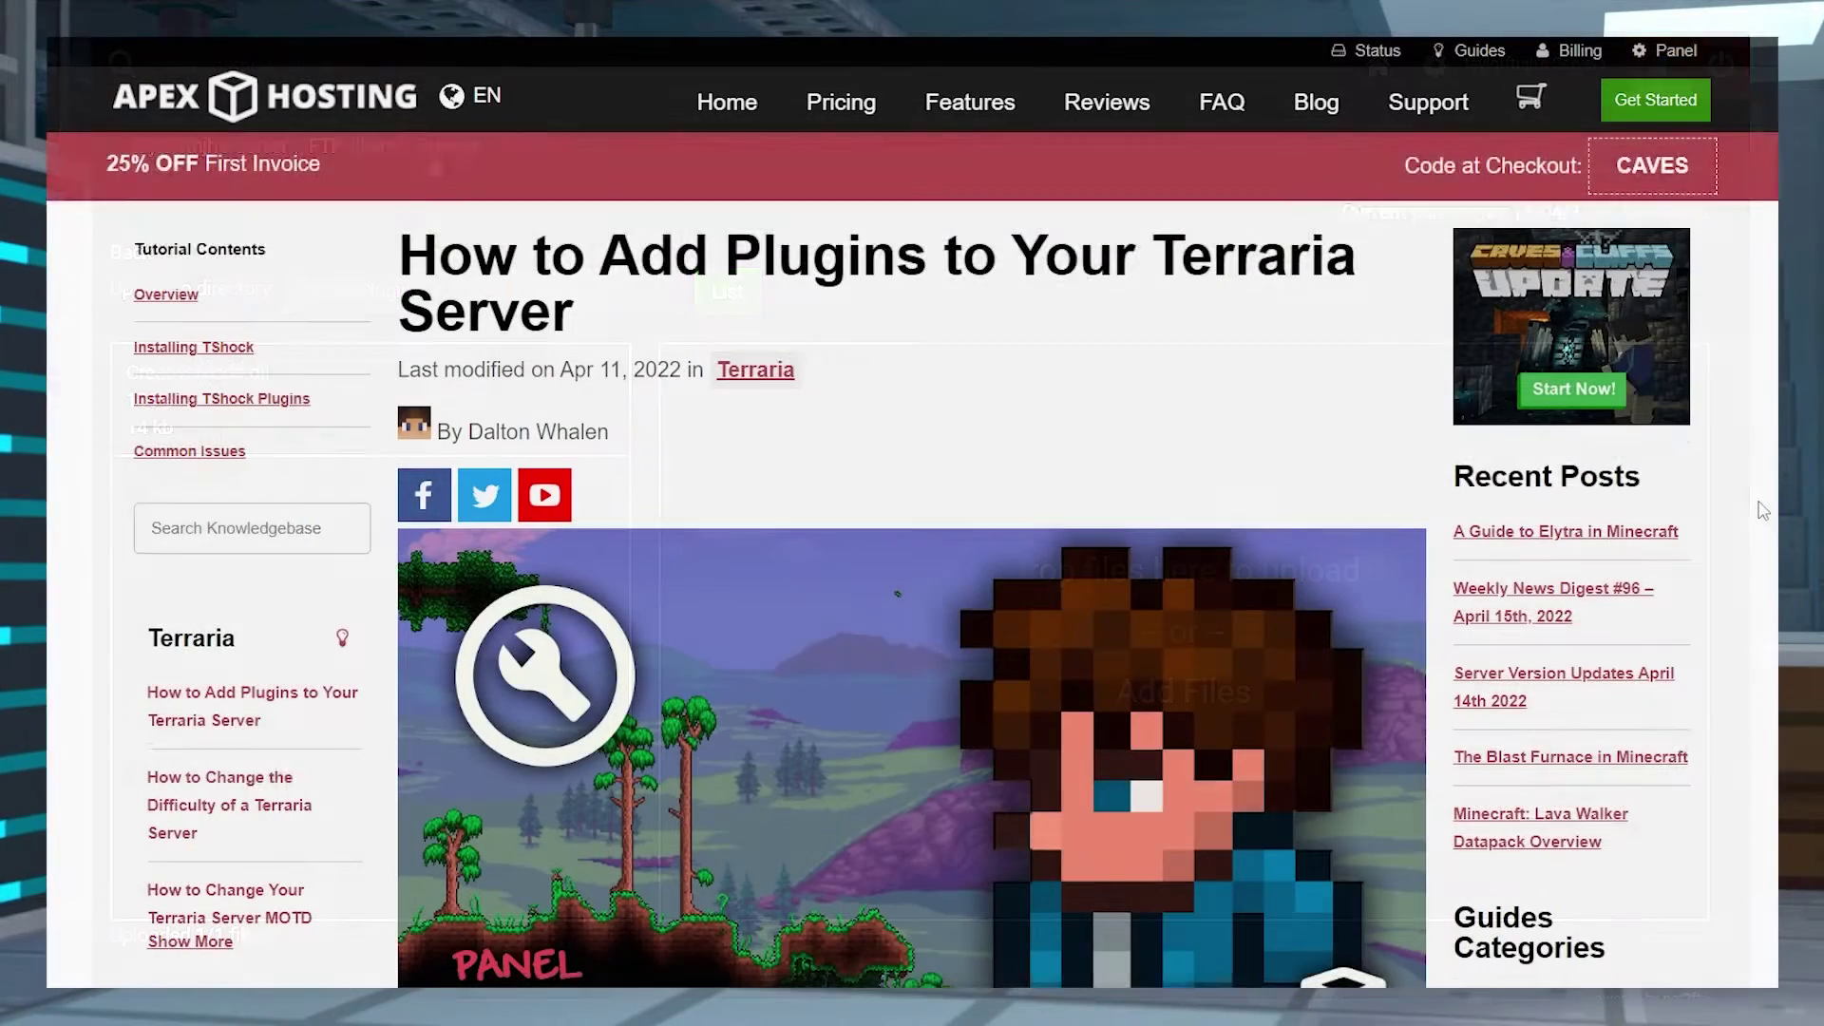
scroll(1762, 512, down, 2)
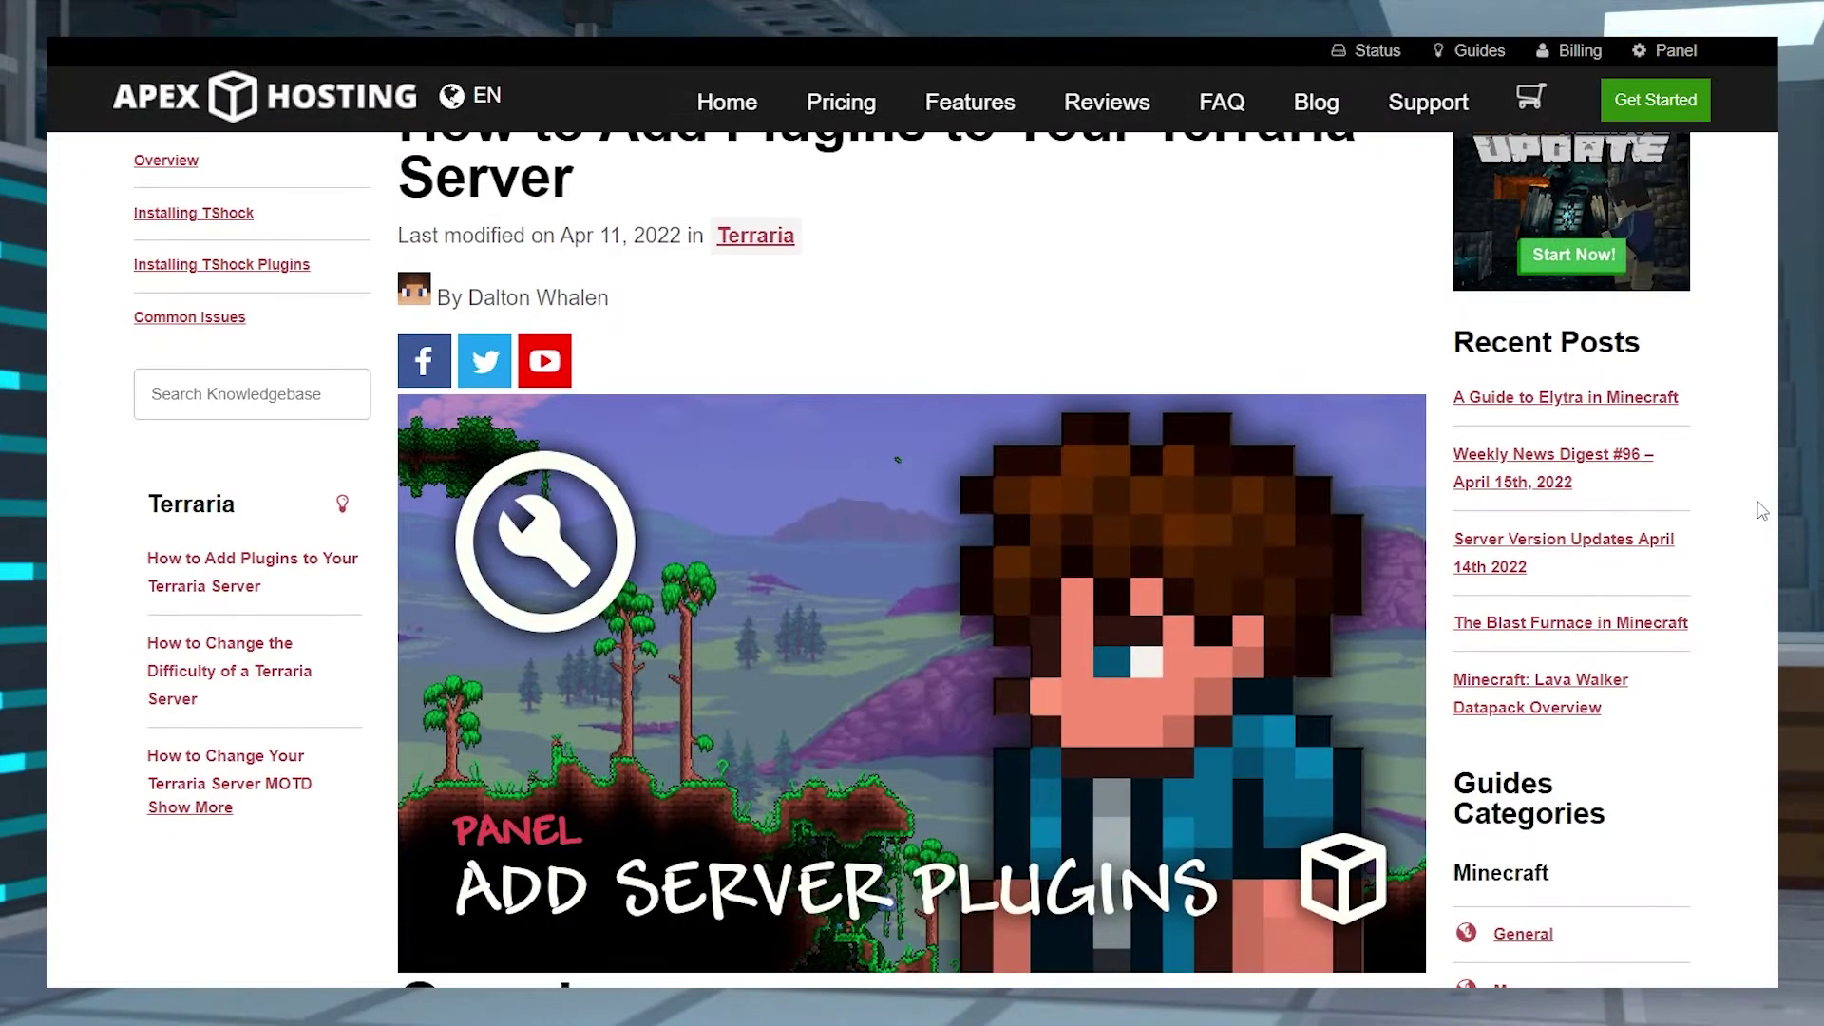
scroll(1761, 510, down, 1)
scroll(1763, 510, down, 1)
scroll(1761, 510, down, 2)
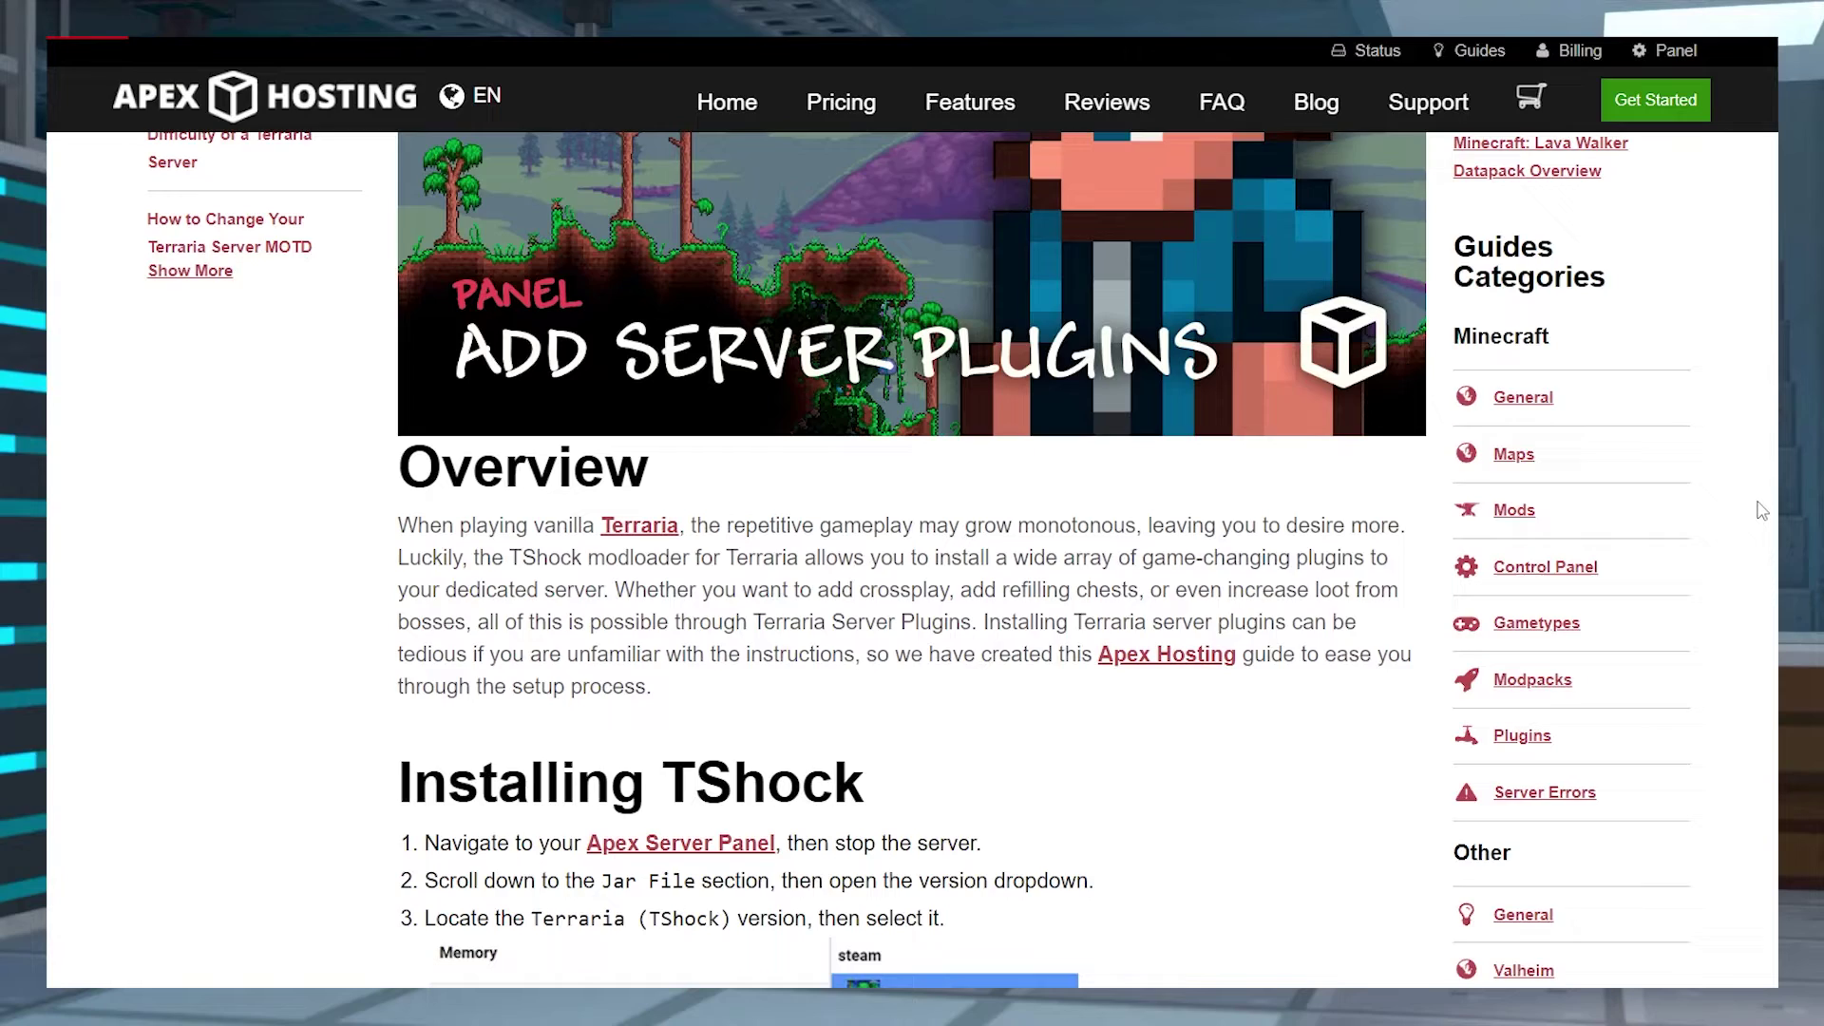
scroll(1761, 510, down, 1)
scroll(1761, 510, down, 2)
scroll(1762, 512, down, 2)
scroll(1762, 510, down, 2)
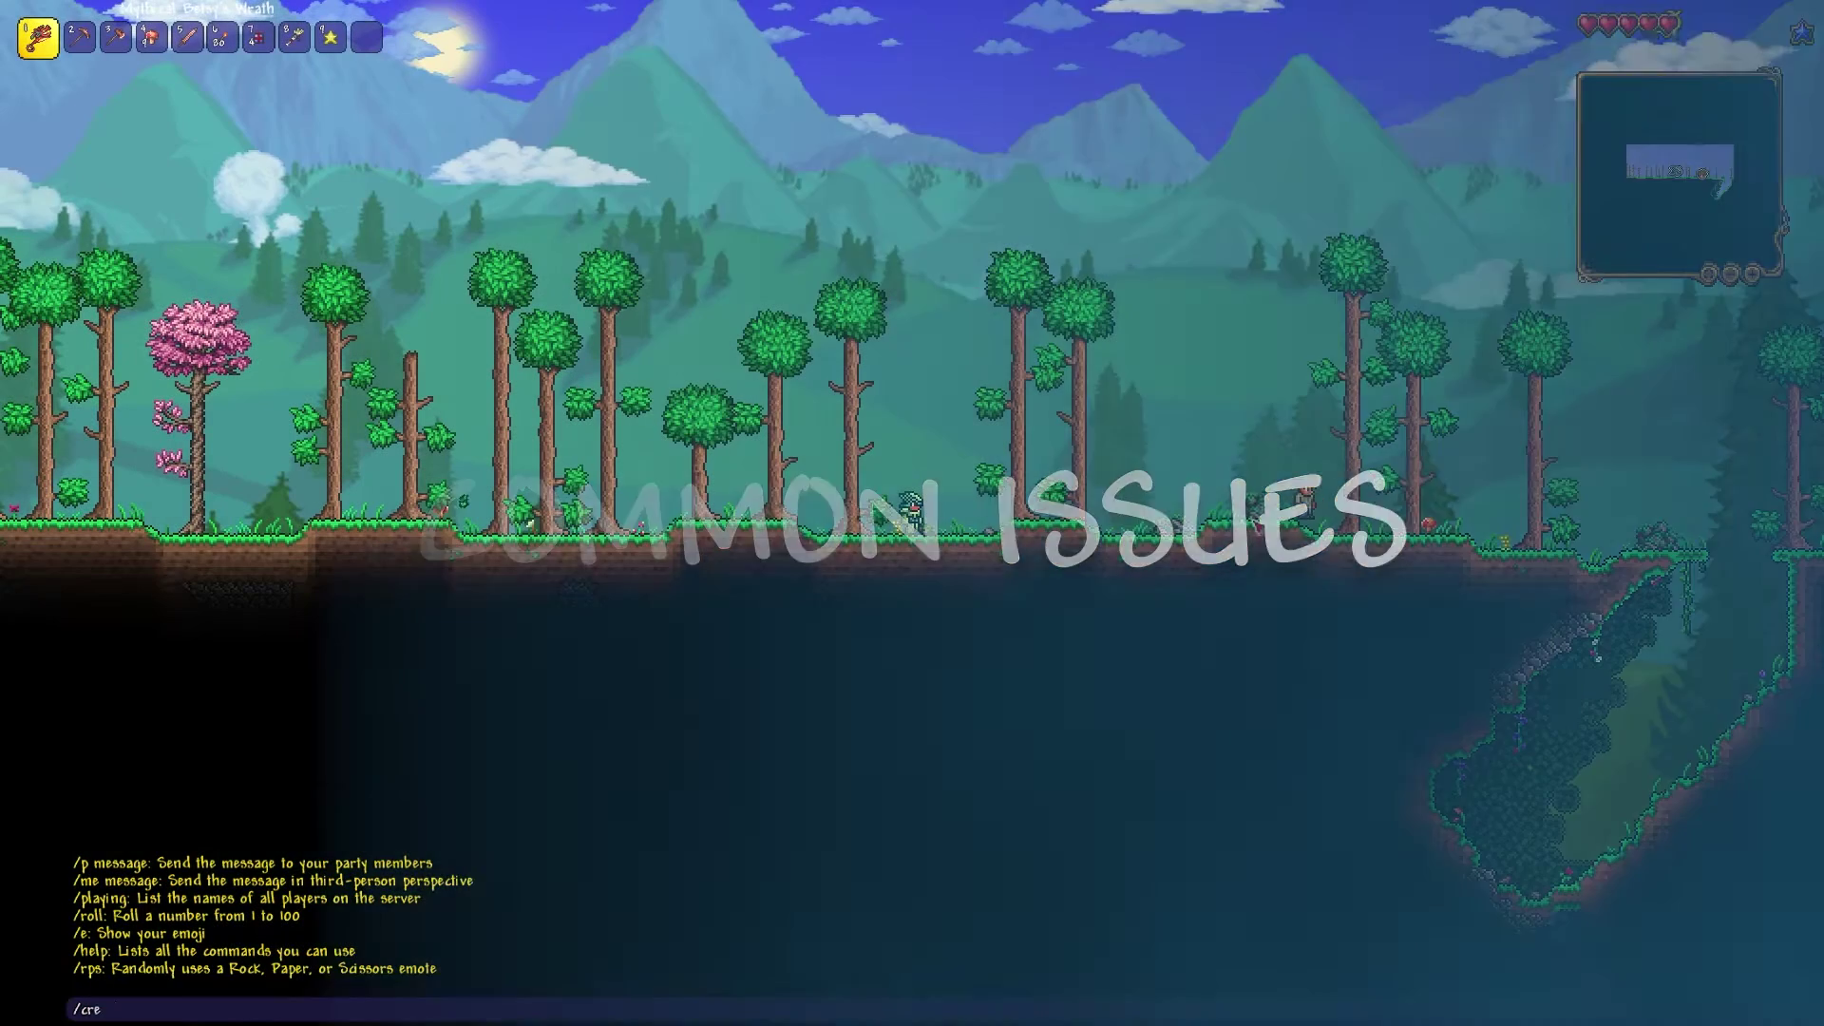
text(vemode)
Send the /creativemode command in Terraria chat.
key(Return)
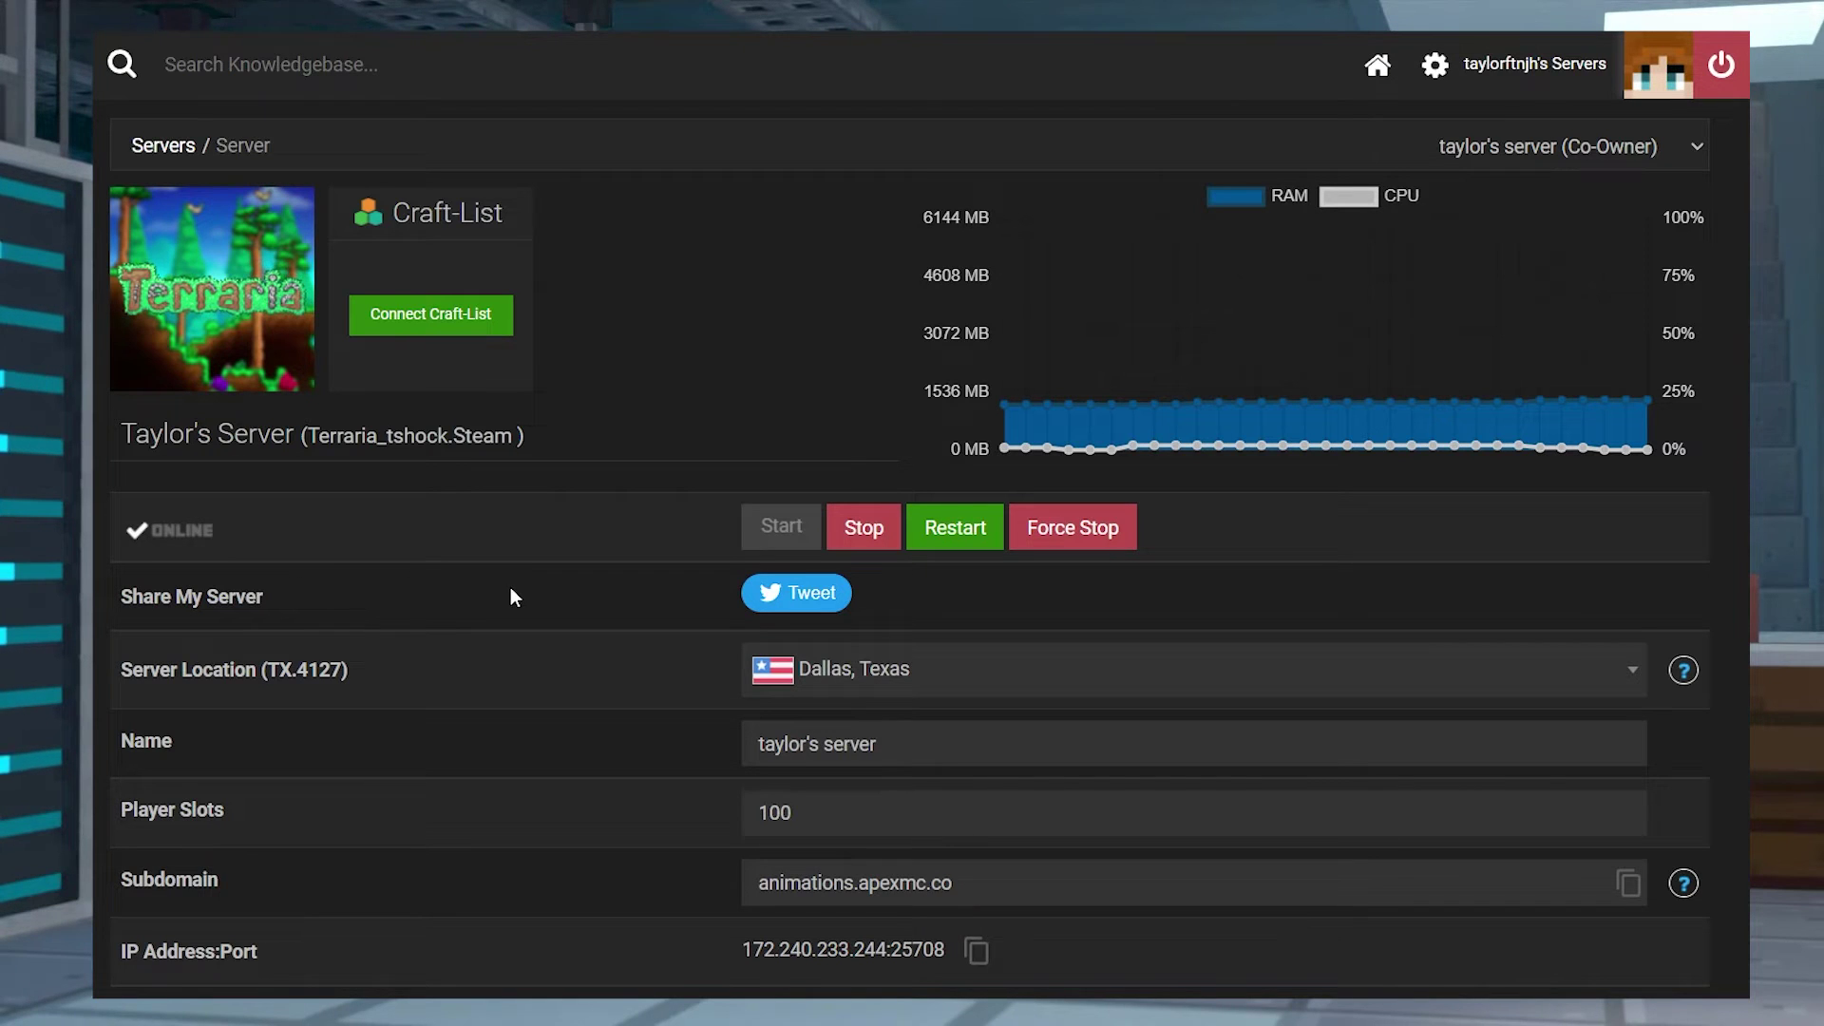
scroll(511, 587, down, 2)
scroll(509, 599, down, 3)
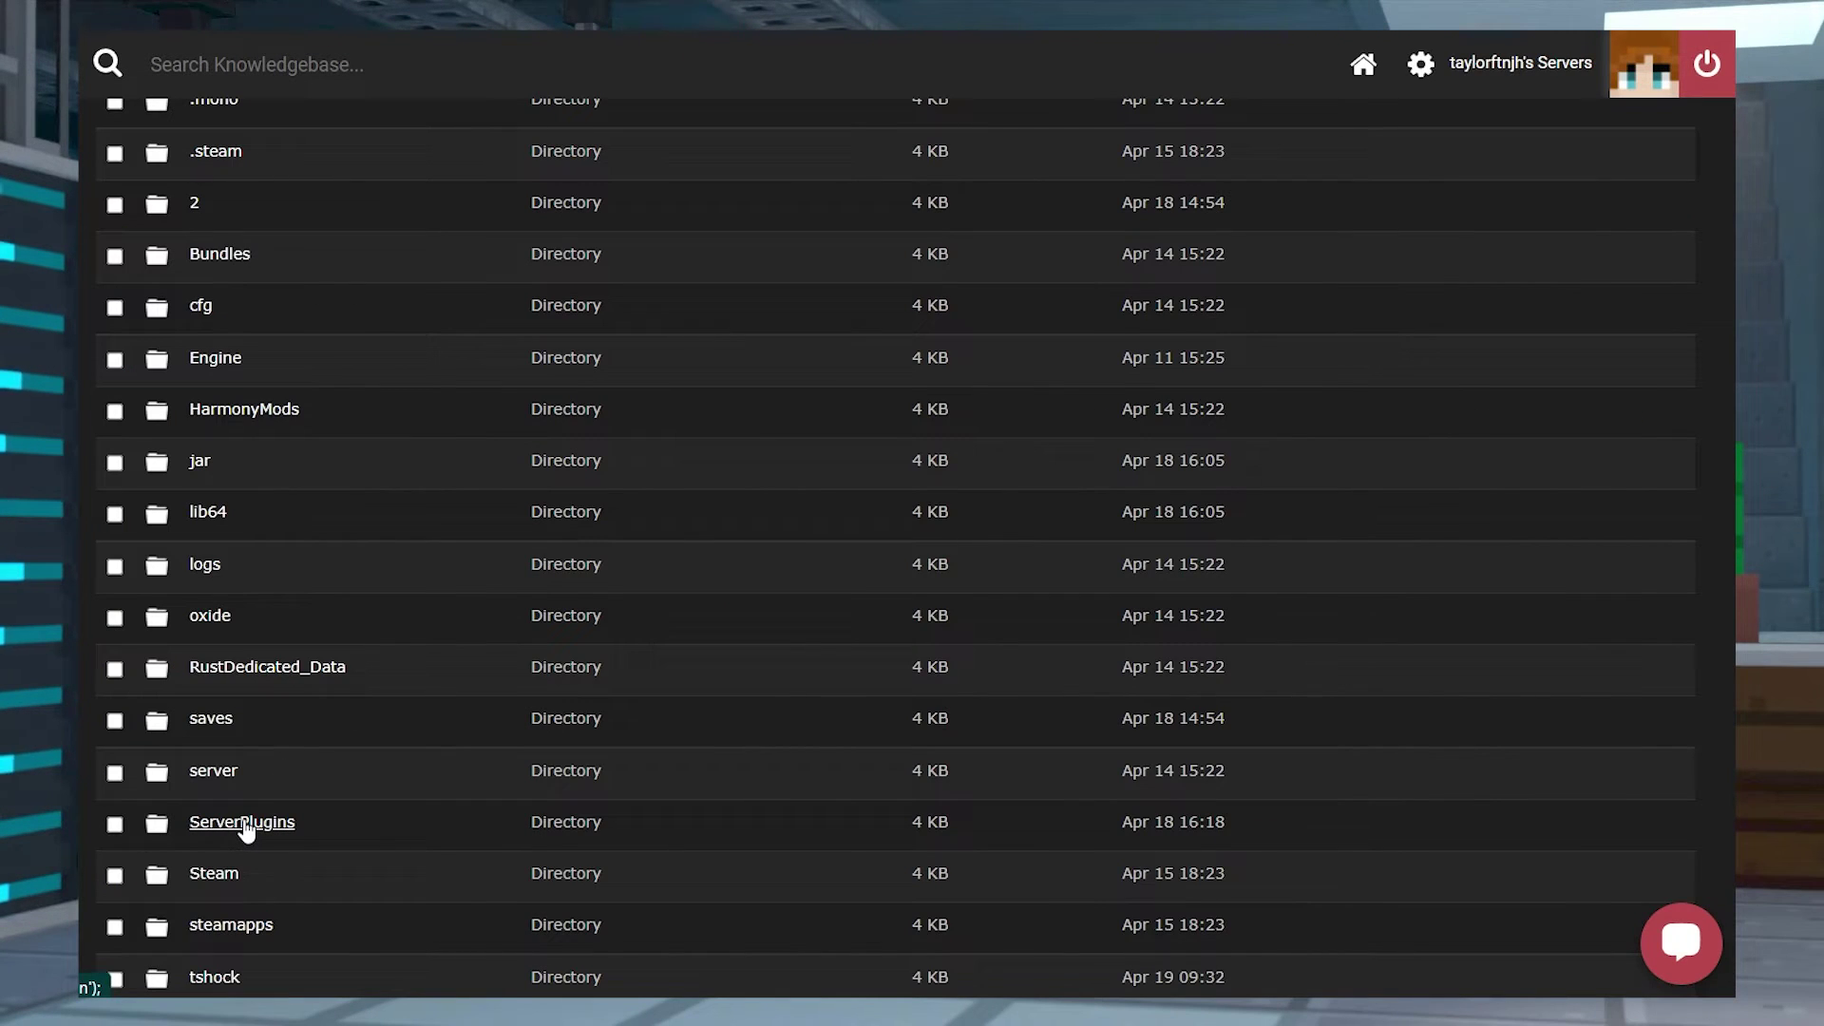
Open ServerPlugins to view CreativeMode.dll and TShockAPI.dll.
click(243, 822)
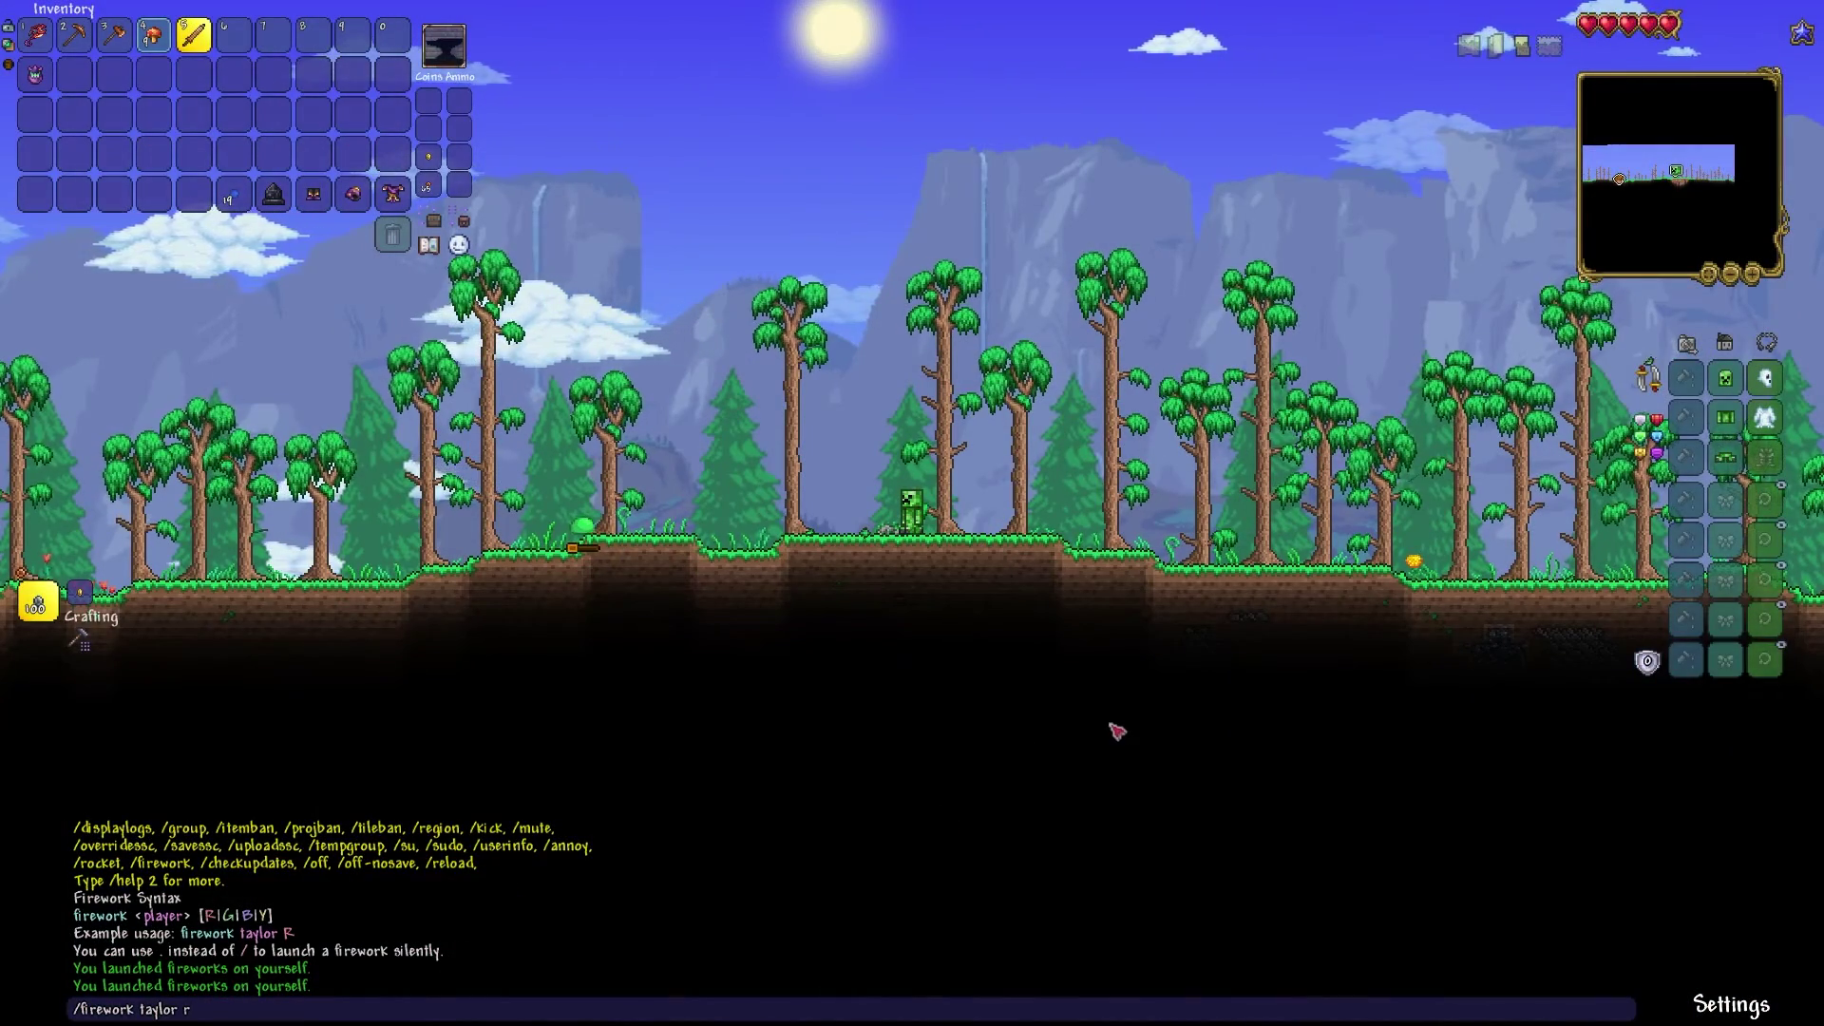
Submit /firework taylor r, then climb the rope and walk right onto the white frame.
key(Return)
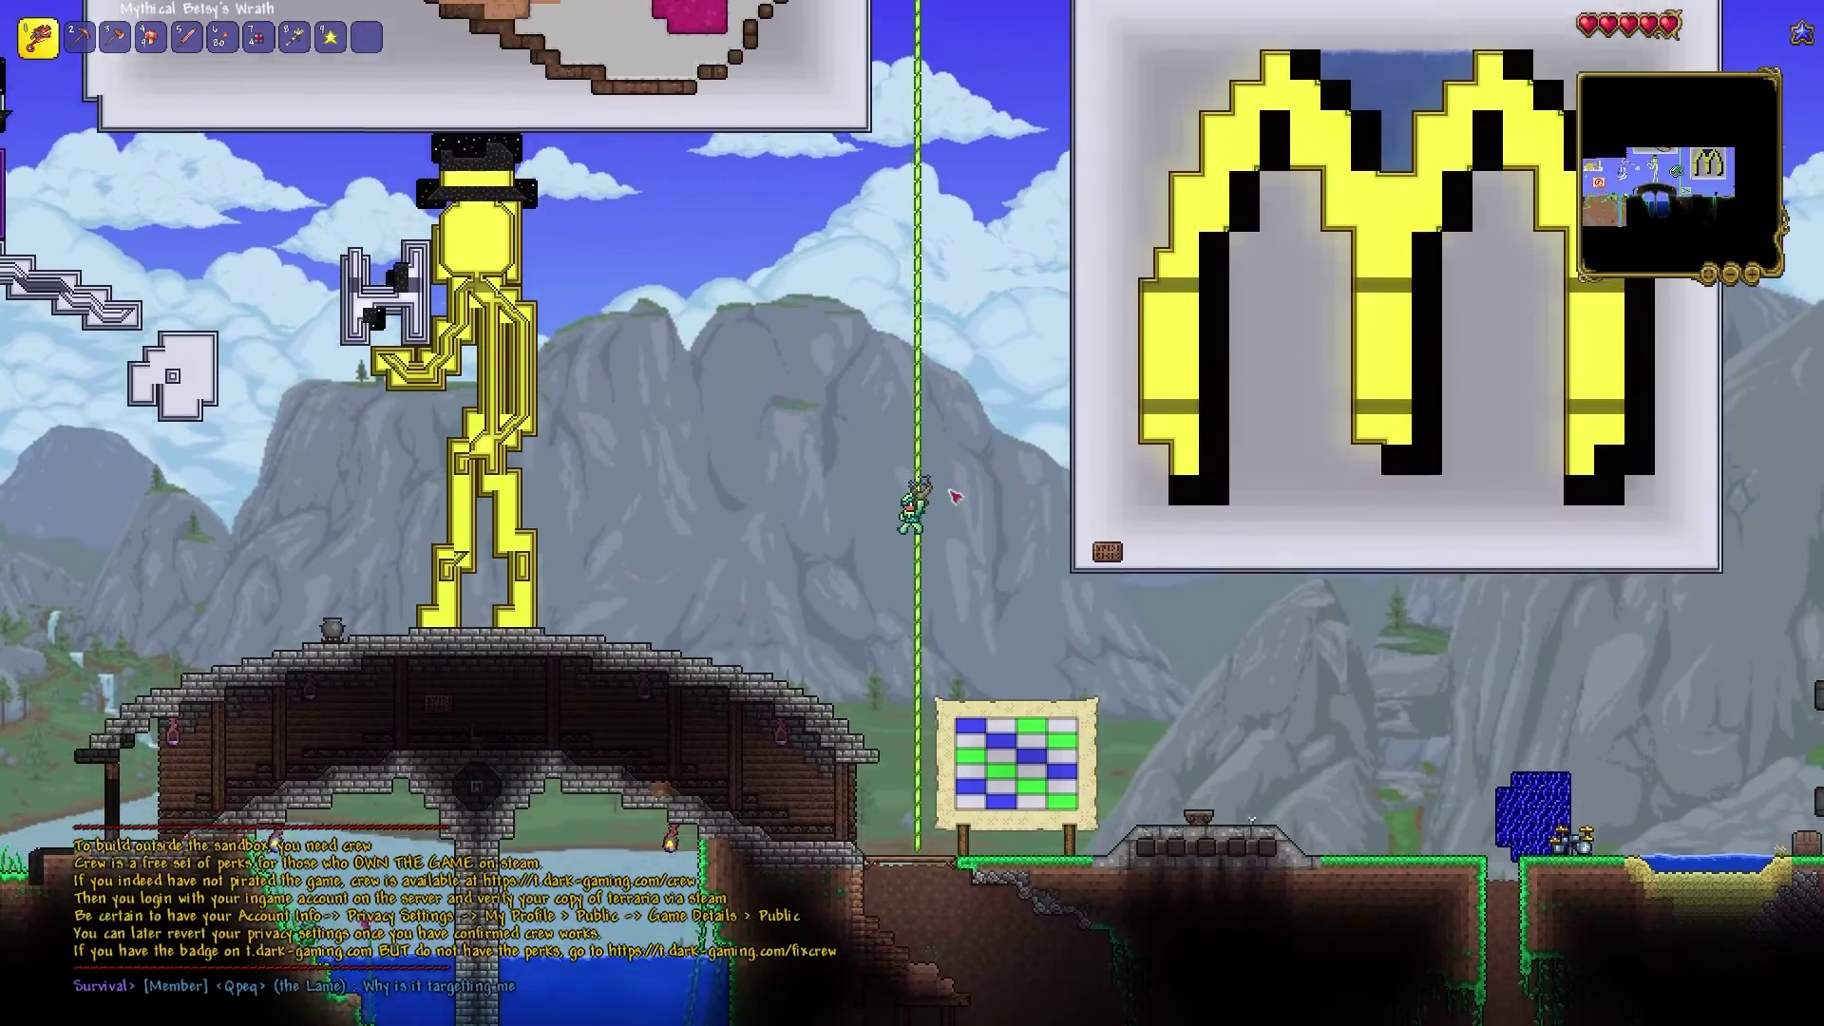
key(w)
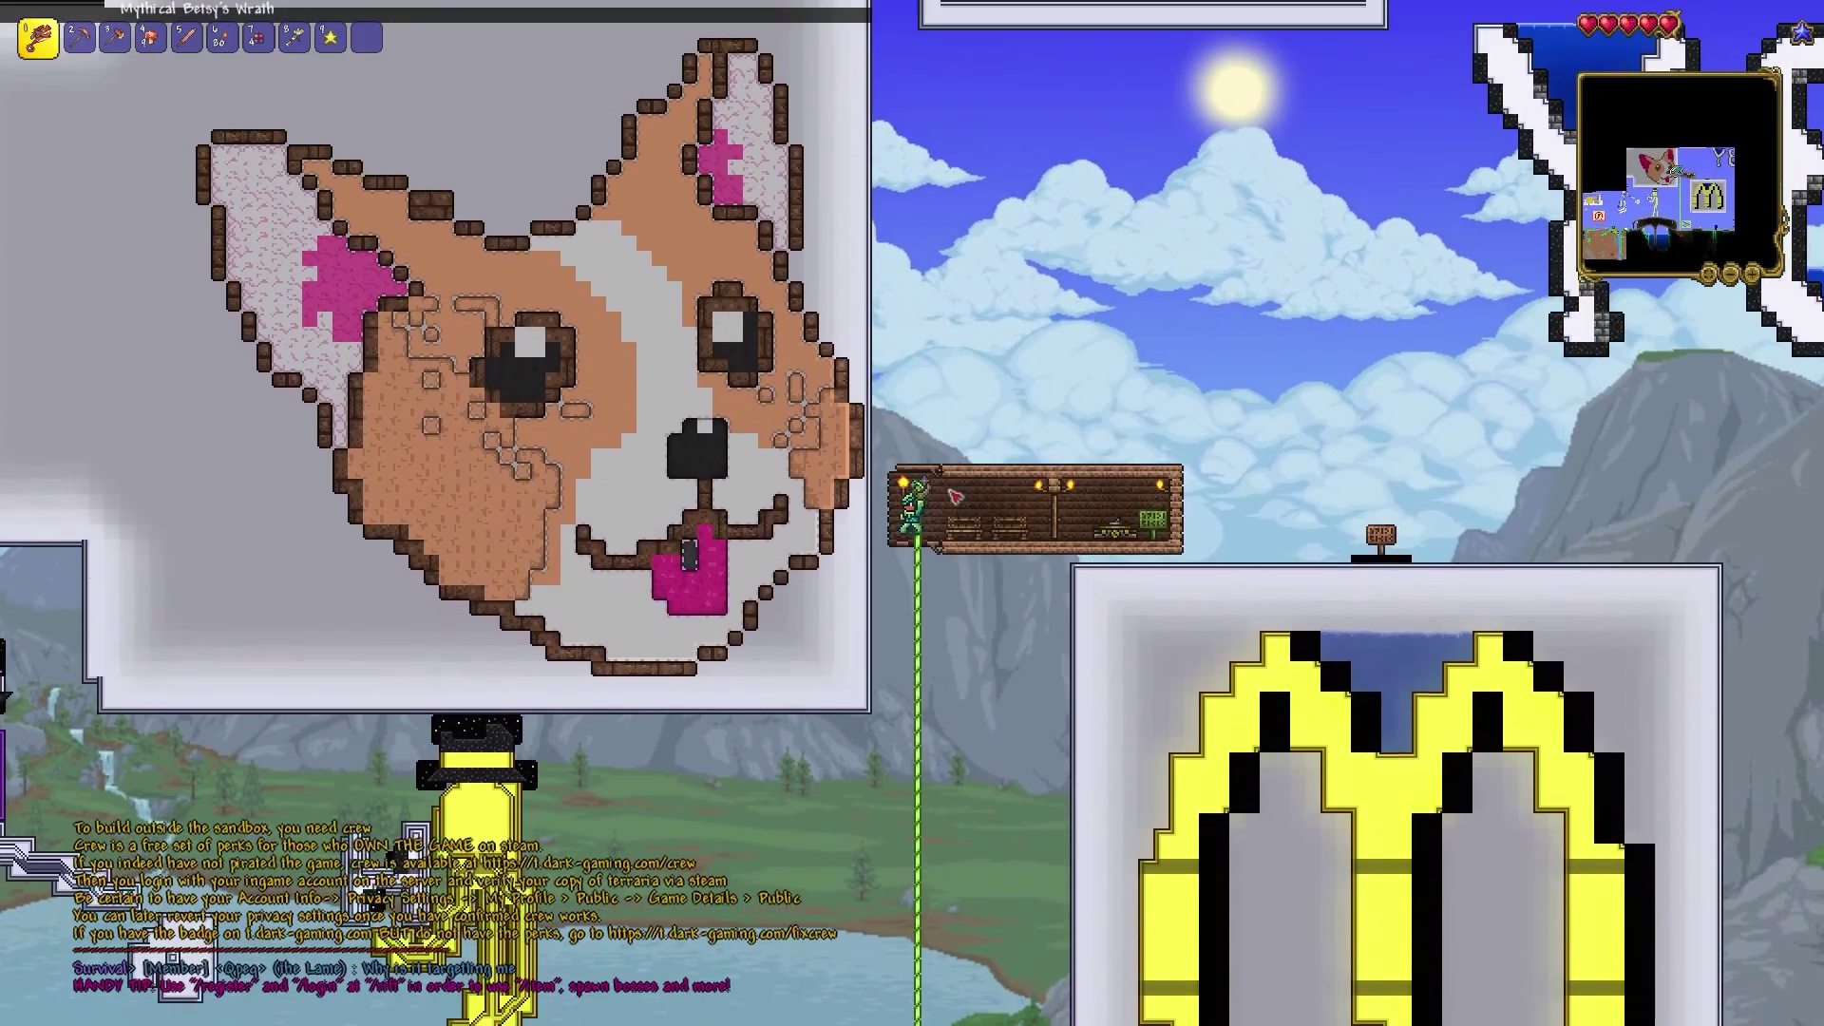
key(d)
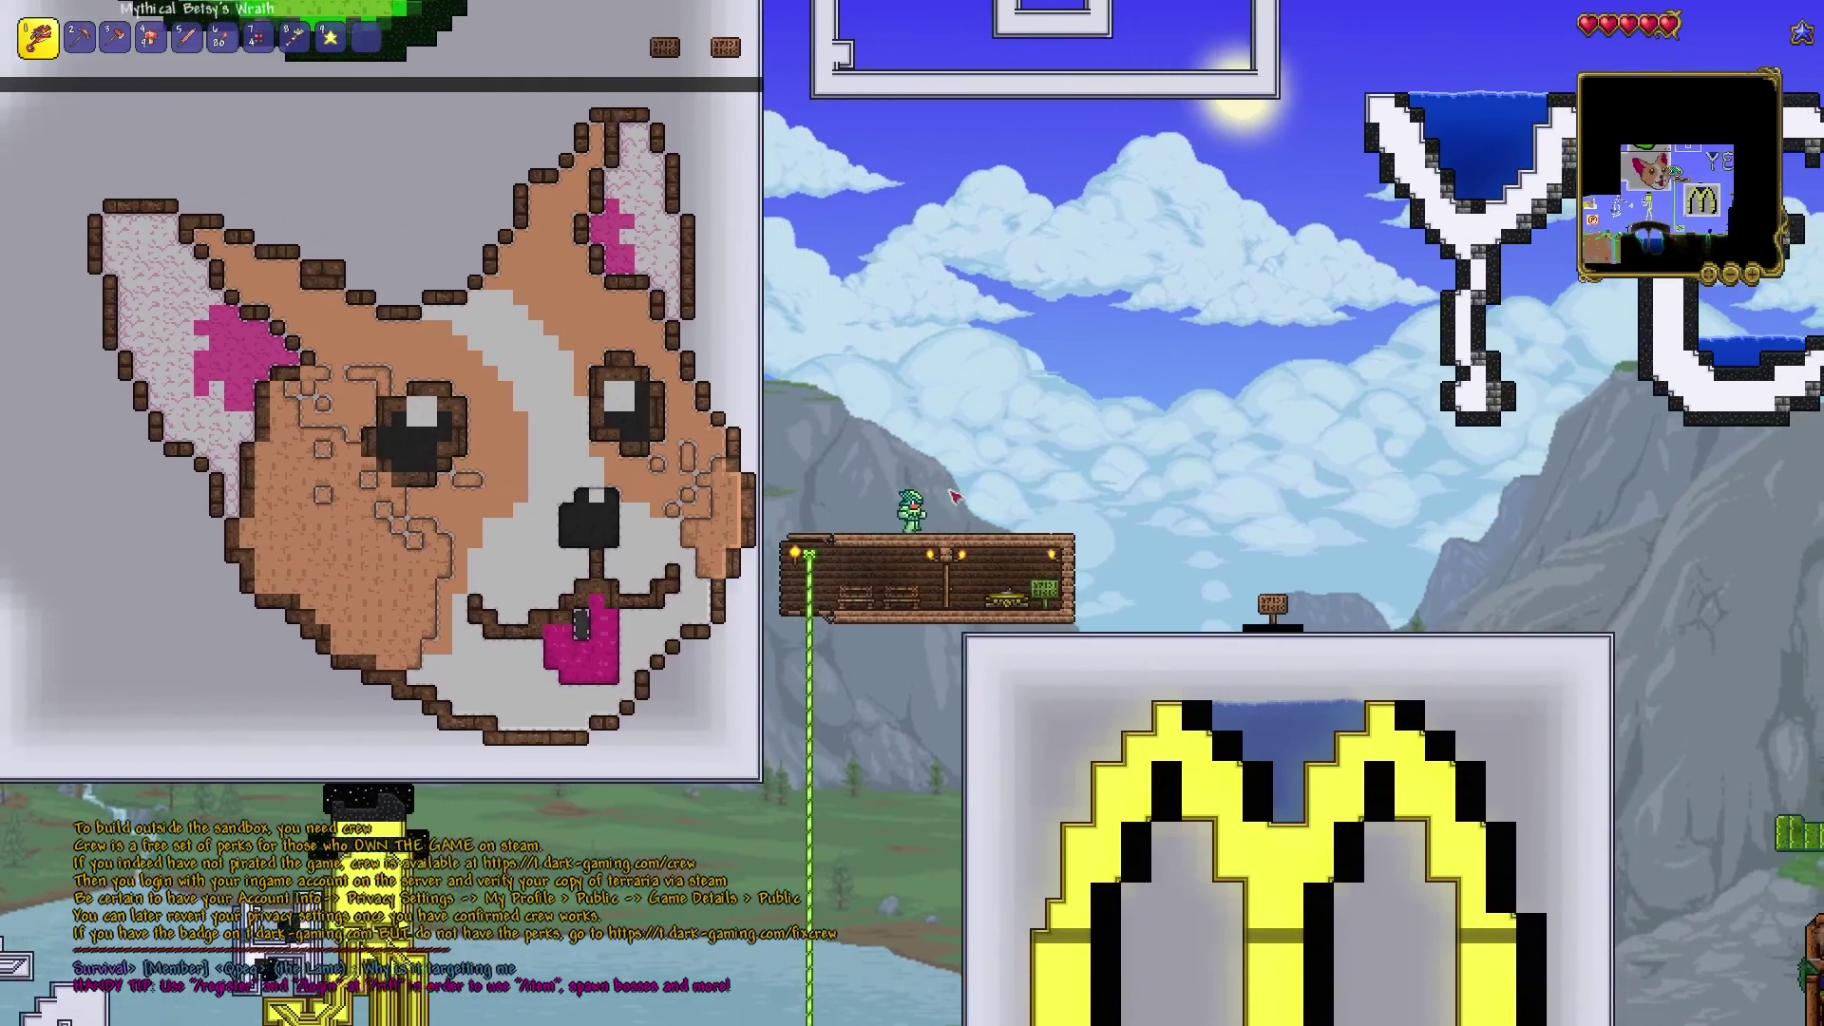
key(d)
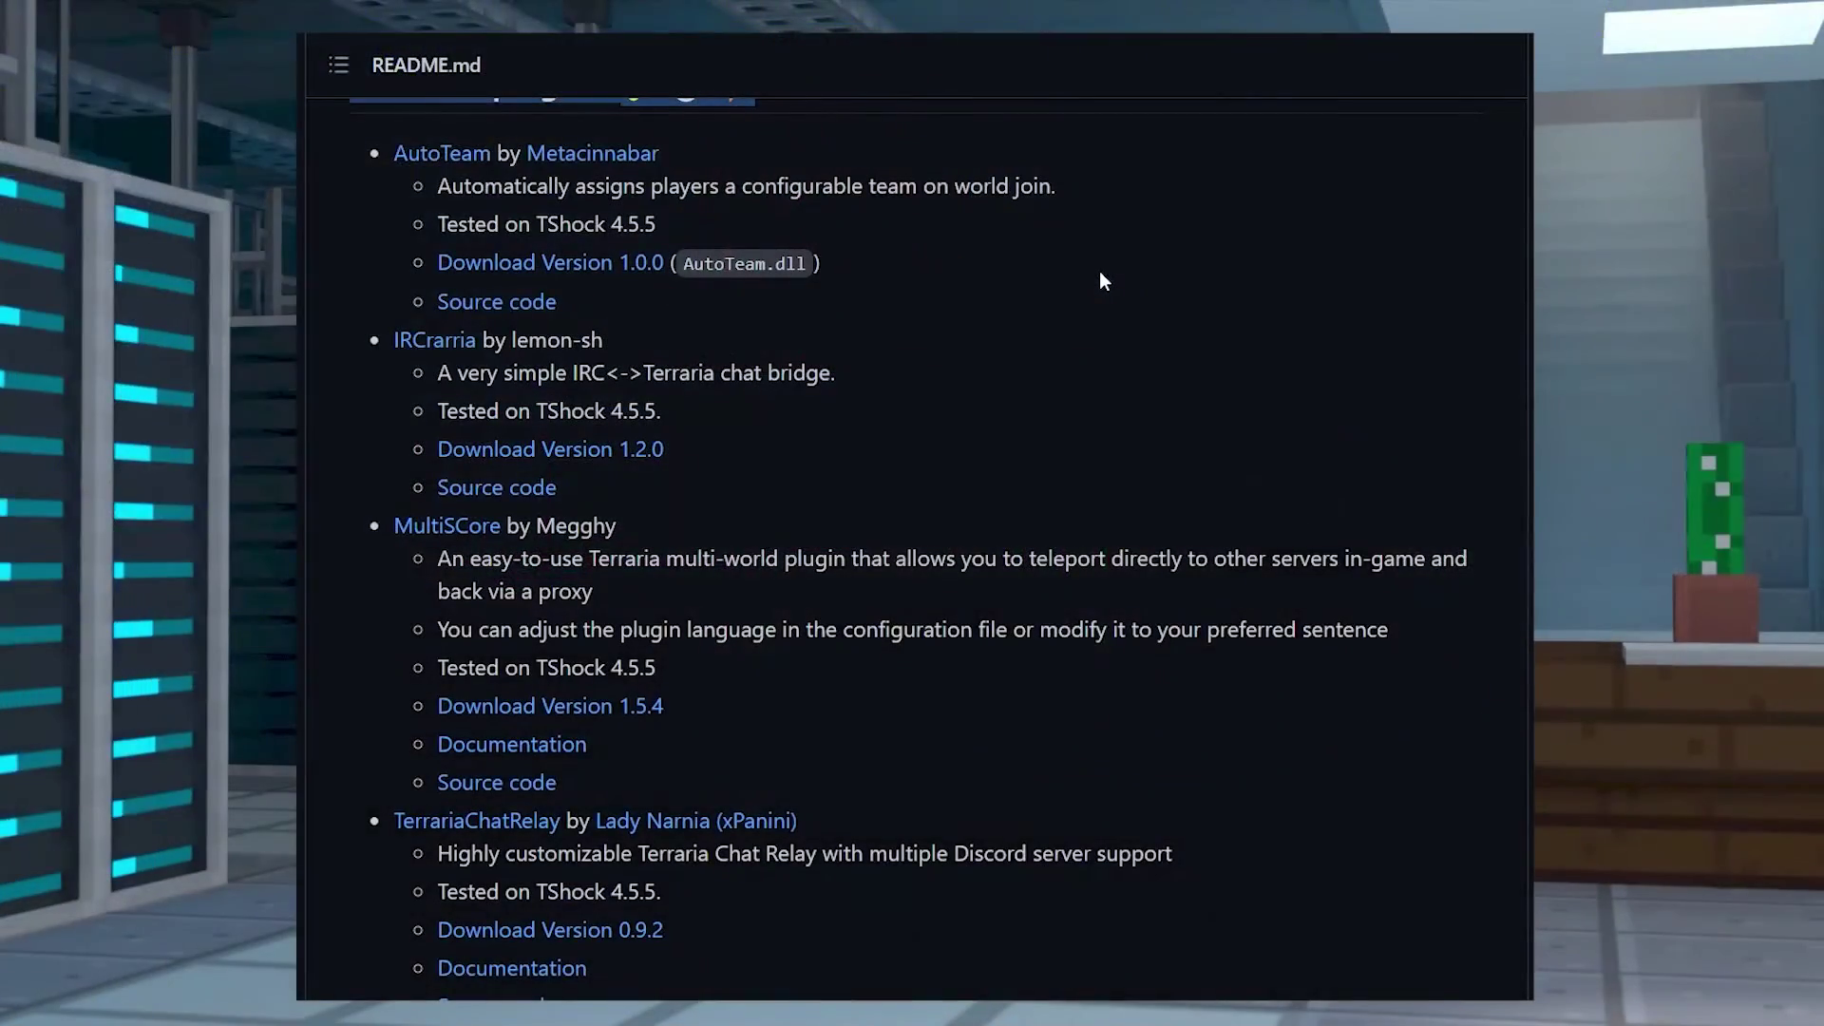
scroll(1099, 271, down, 3)
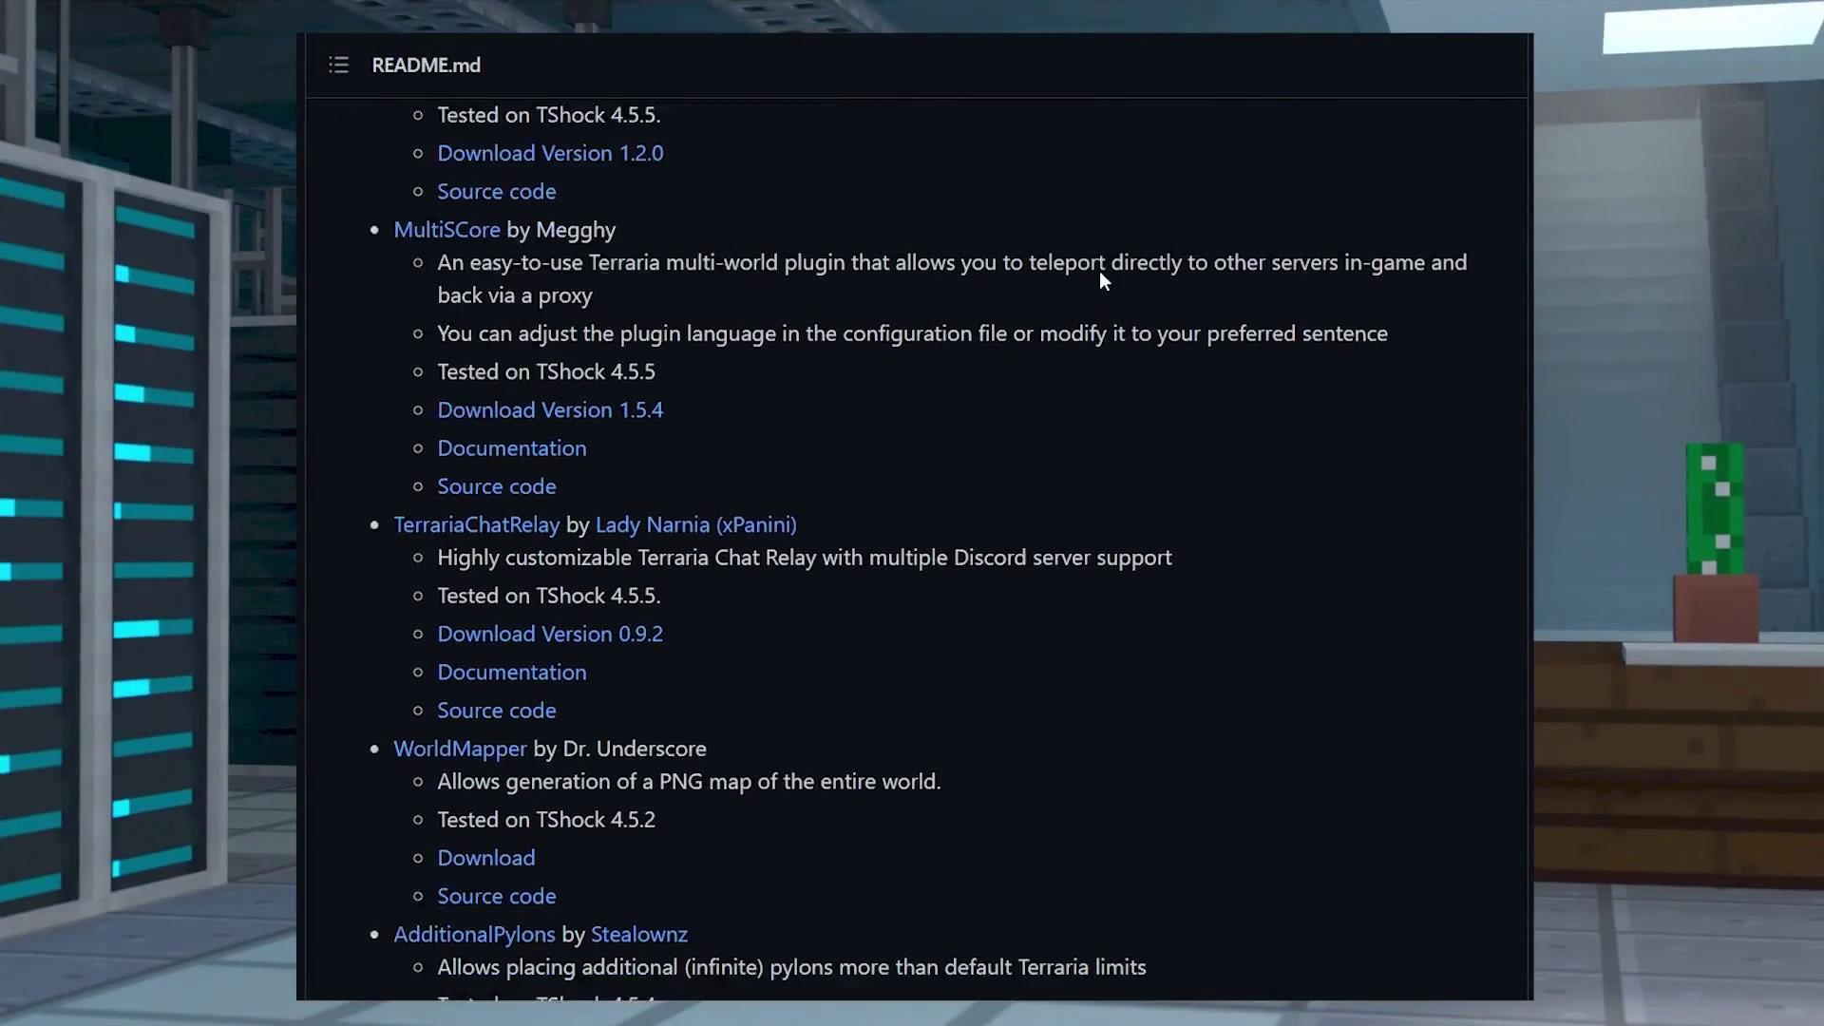